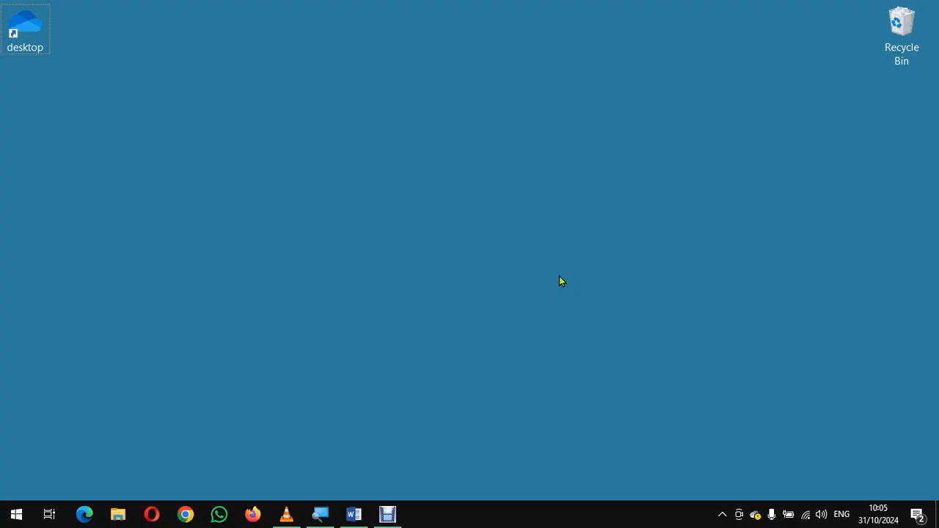
Check the Wi-Fi connection and open gmail.com in Chrome.
click(805, 515)
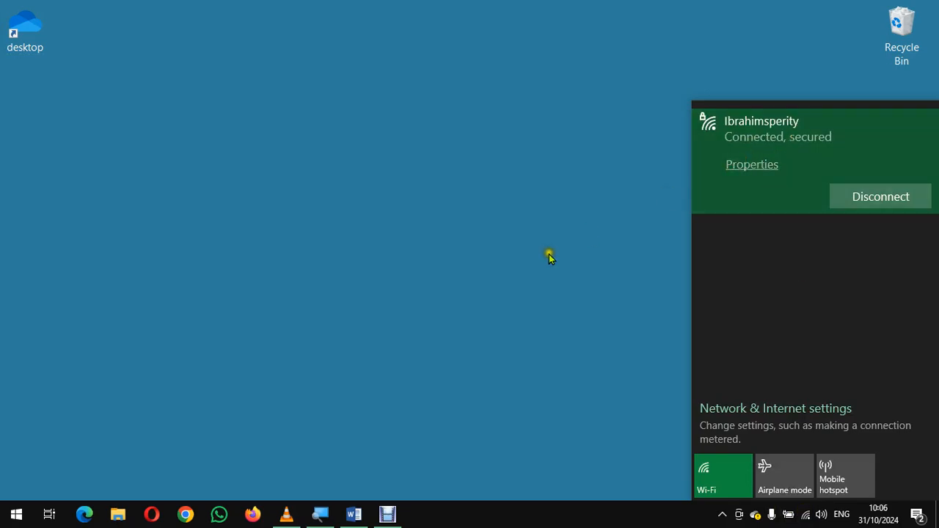
click(492, 268)
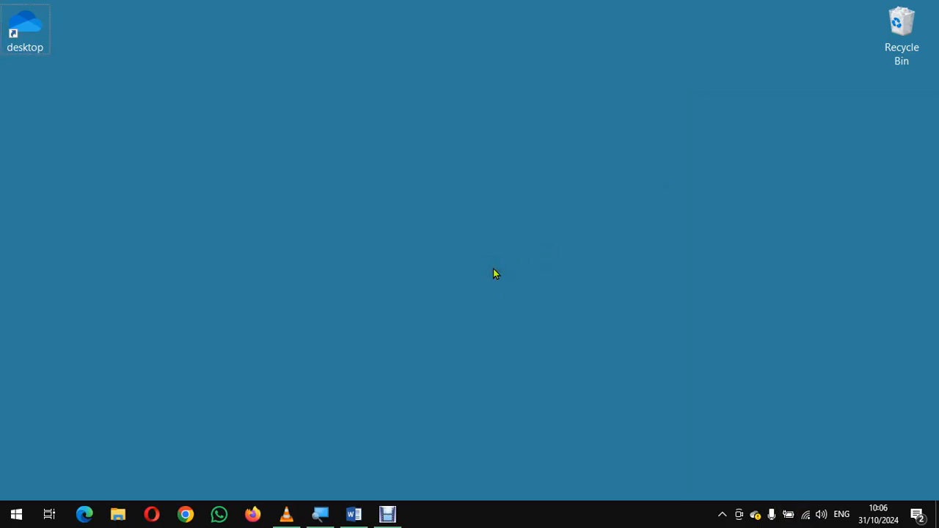
click(183, 516)
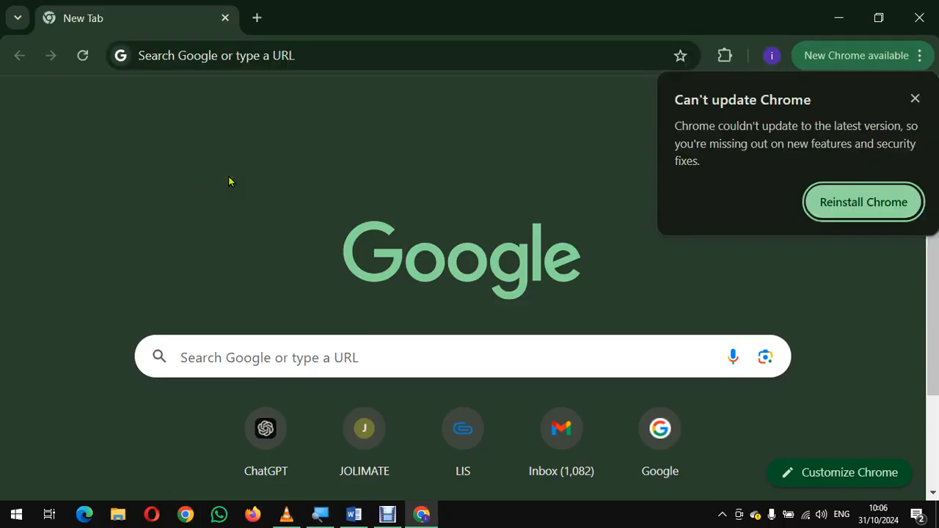
click(915, 98)
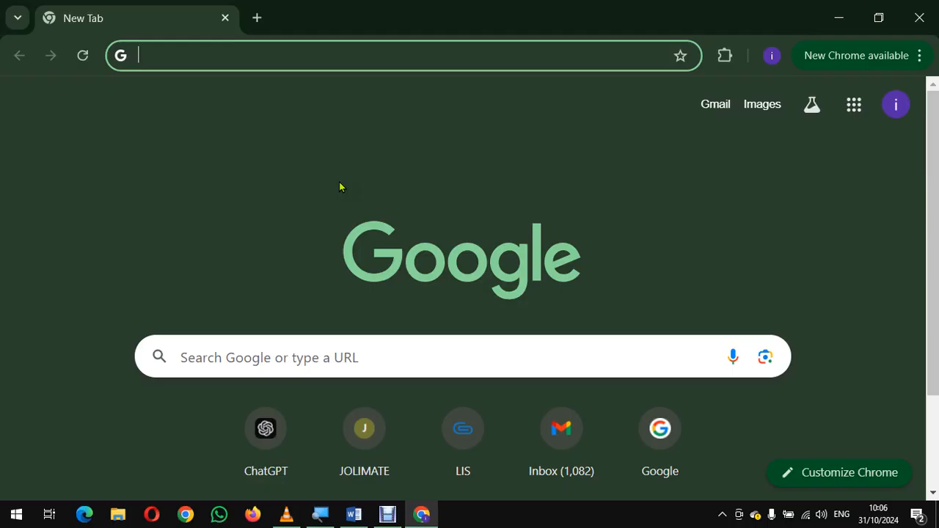
click(248, 56)
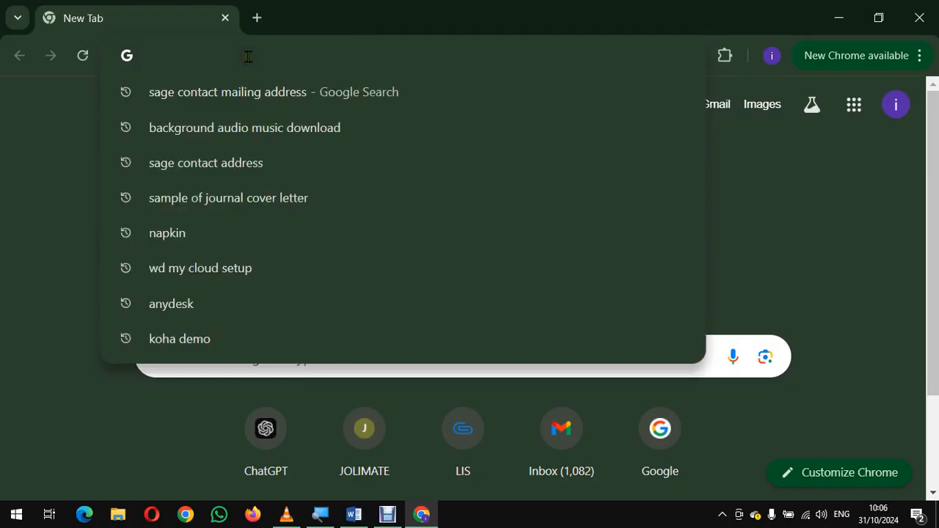
text(g)
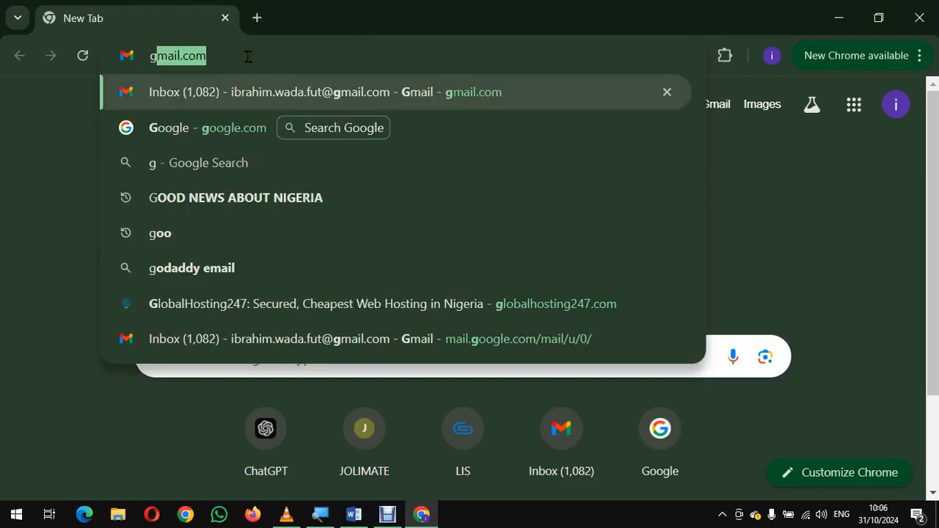
text(mail.com)
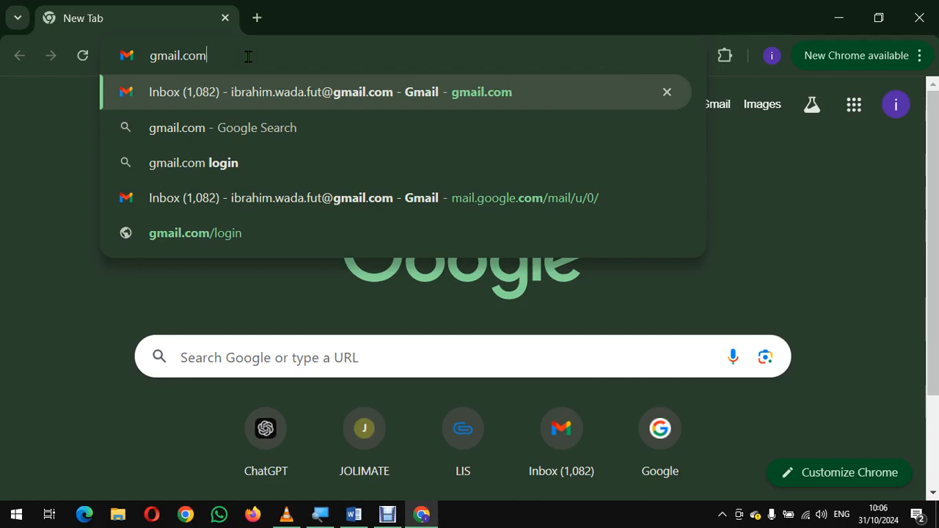
key(Return)
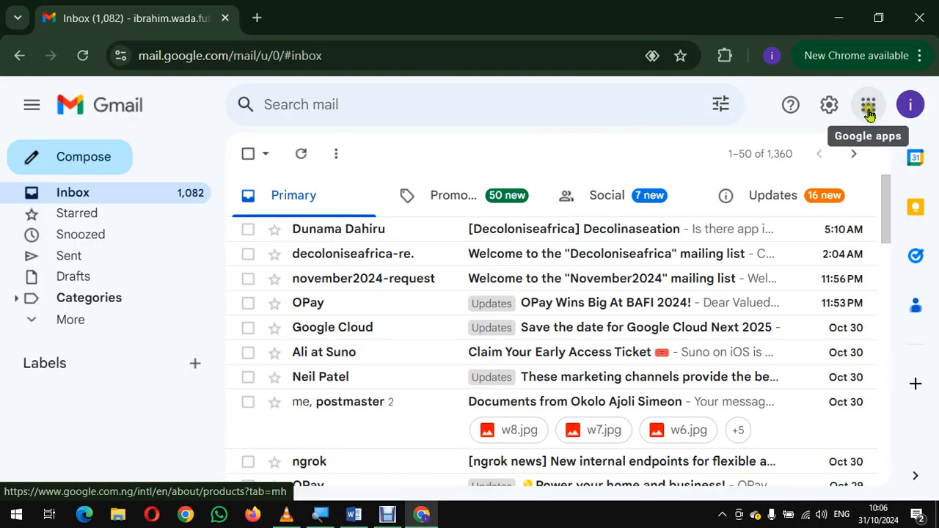
Open Google Forms from Gmail's list of Google apps and start a blank form.
click(869, 109)
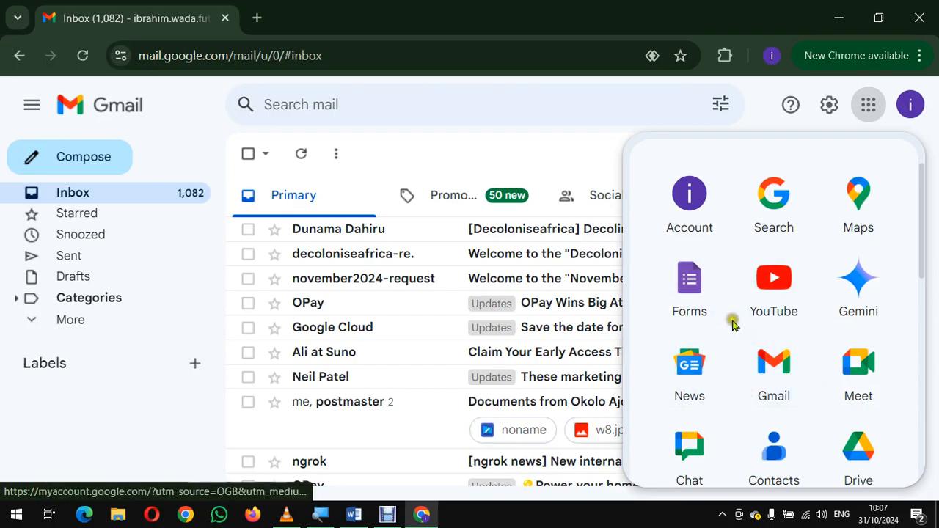
click(689, 279)
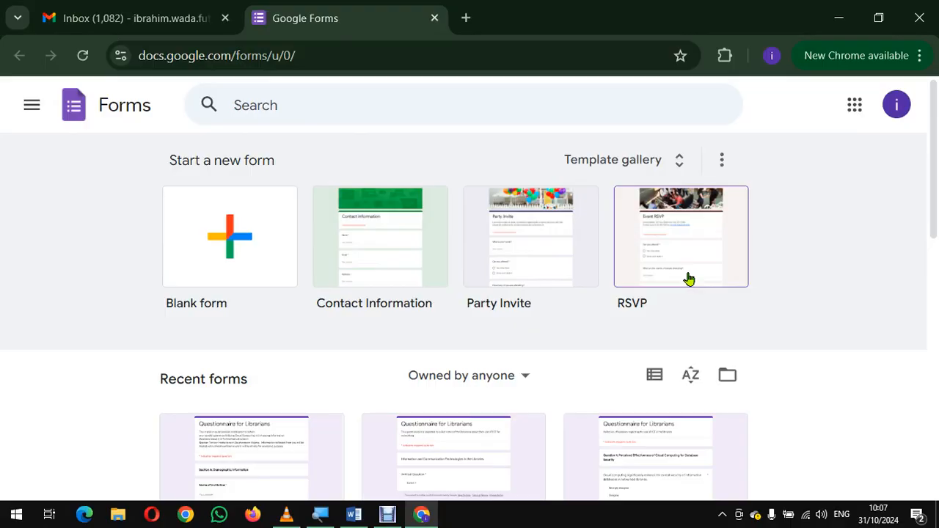
click(246, 242)
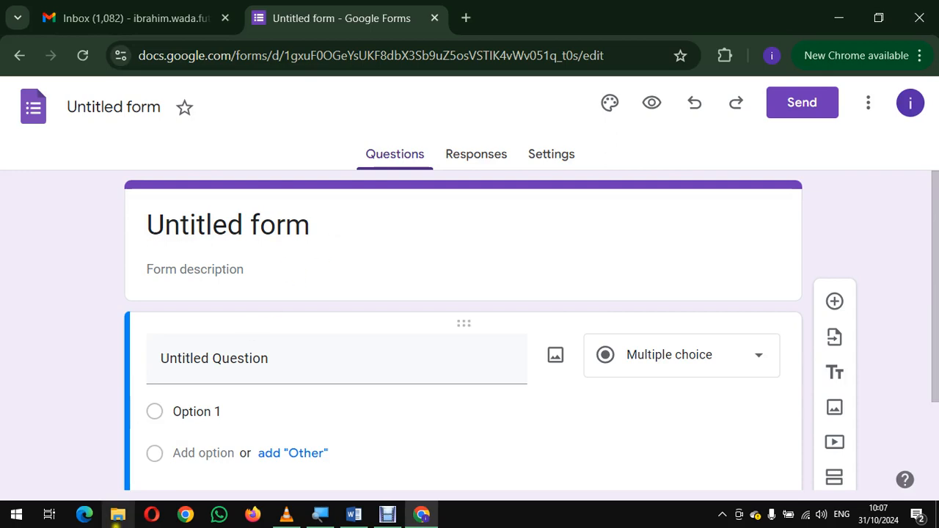
Switch to File Explorer and open the QUESTION Cloud Computing for Database Security - 1.docx document from the OneDrive Desktop folder.
click(117, 517)
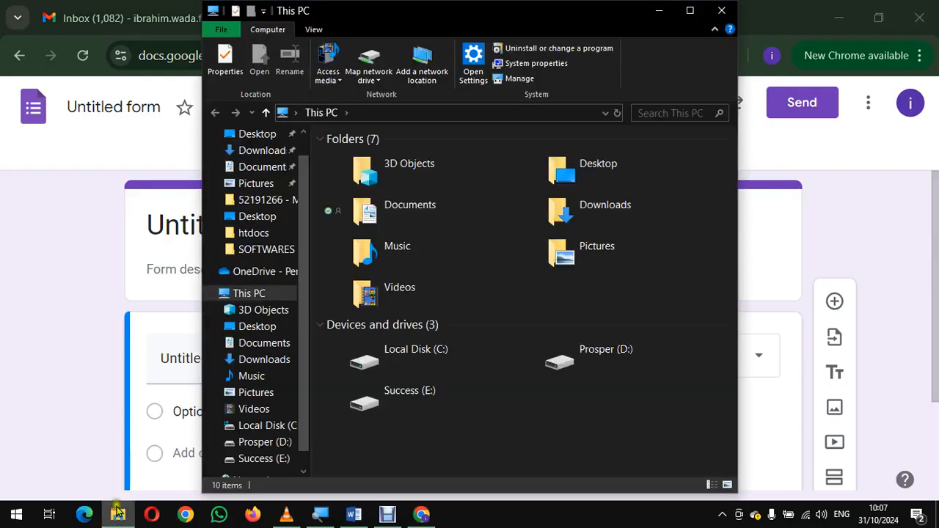
click(253, 327)
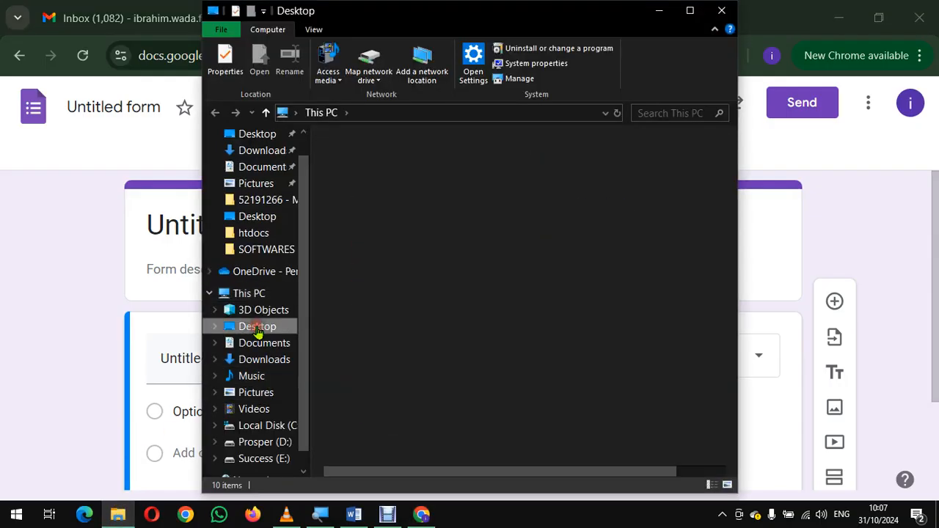
click(367, 157)
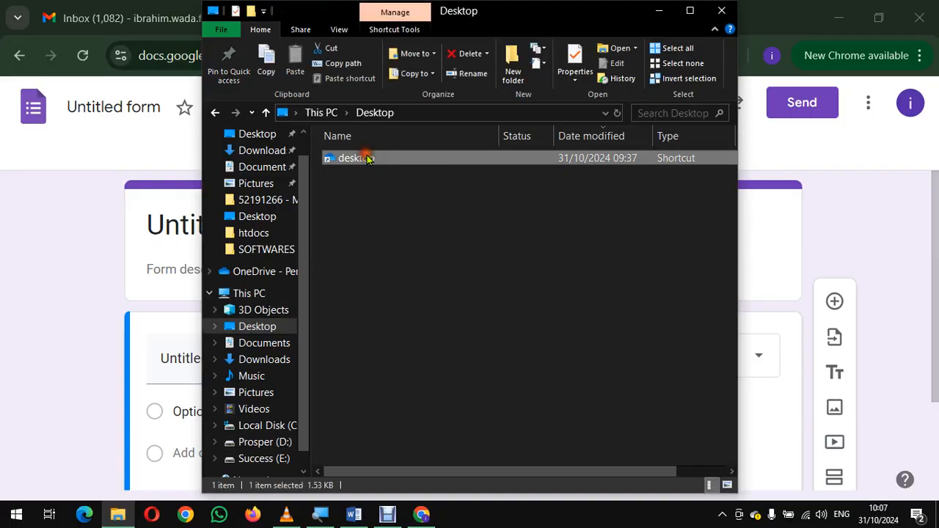
right_click(367, 157)
click(402, 122)
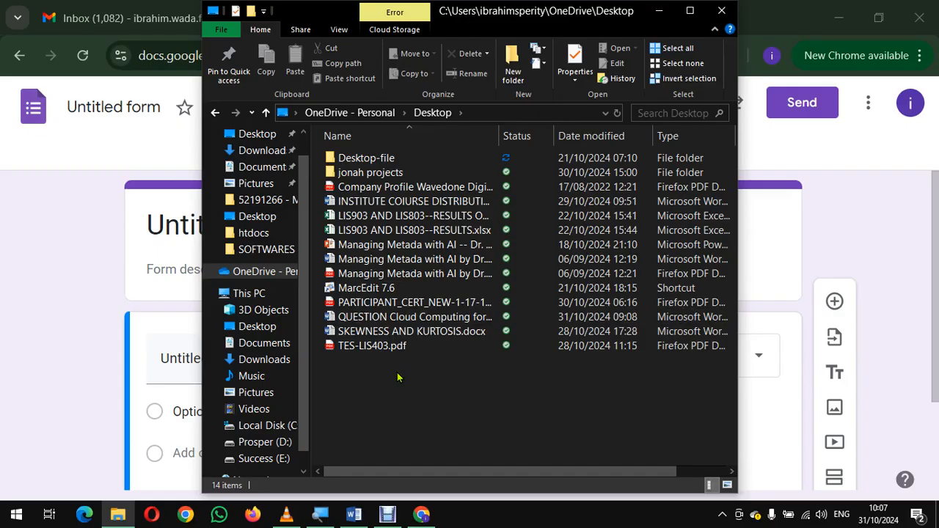
click(377, 321)
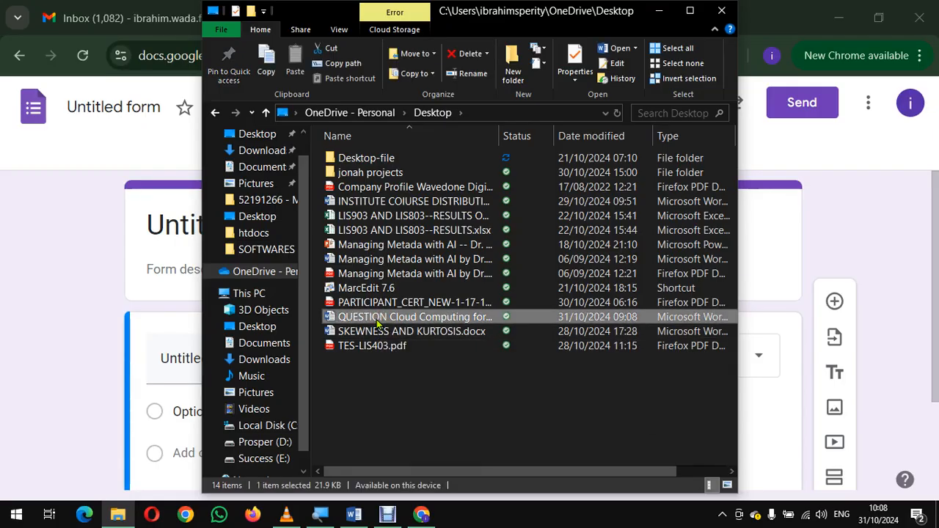
right_click(383, 317)
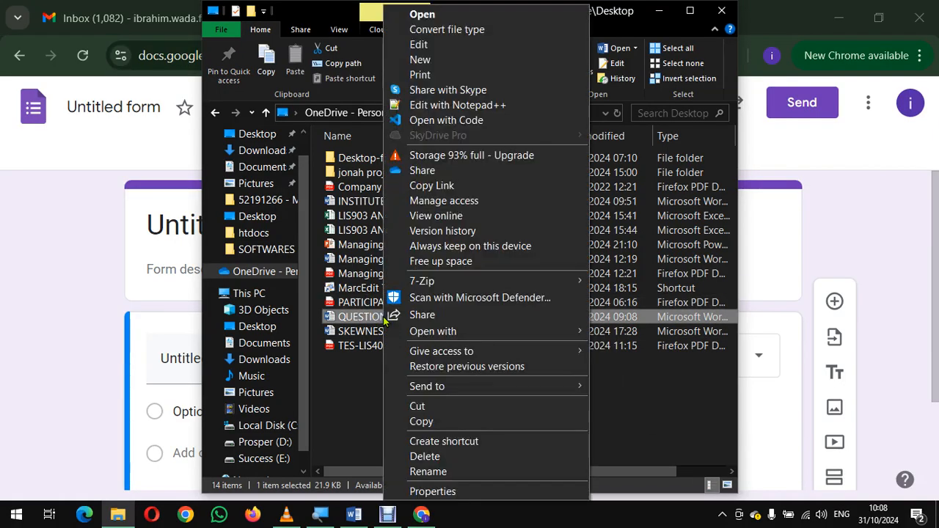
click(429, 16)
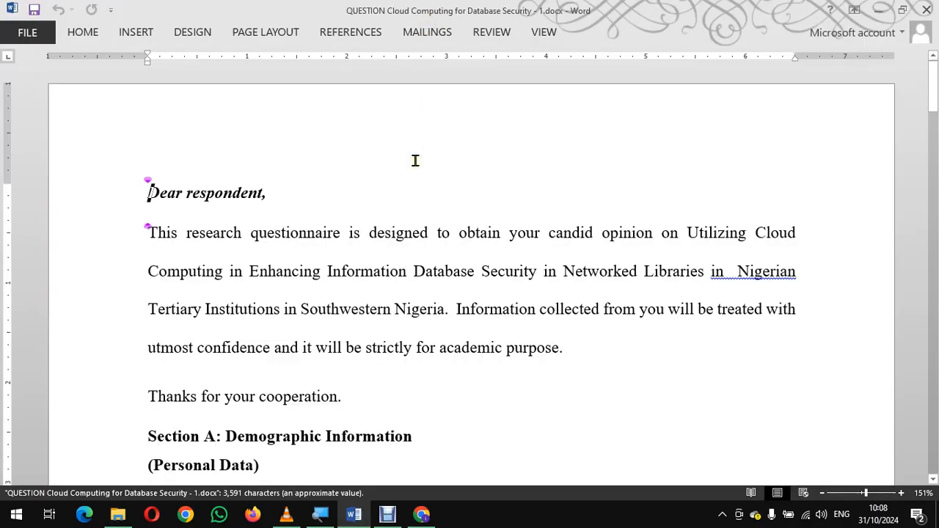
Switch back to the untitled form in Chrome and rename the form file as Questionnaire.
click(423, 516)
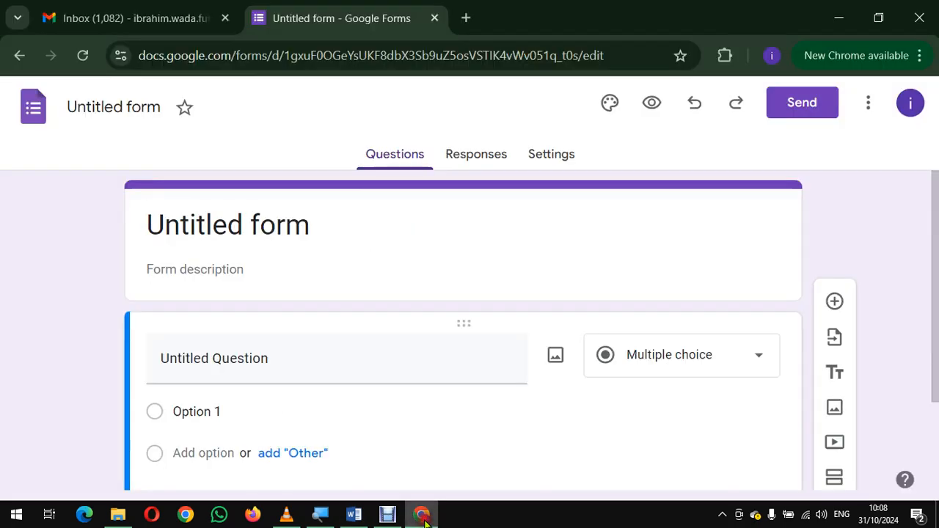
click(353, 516)
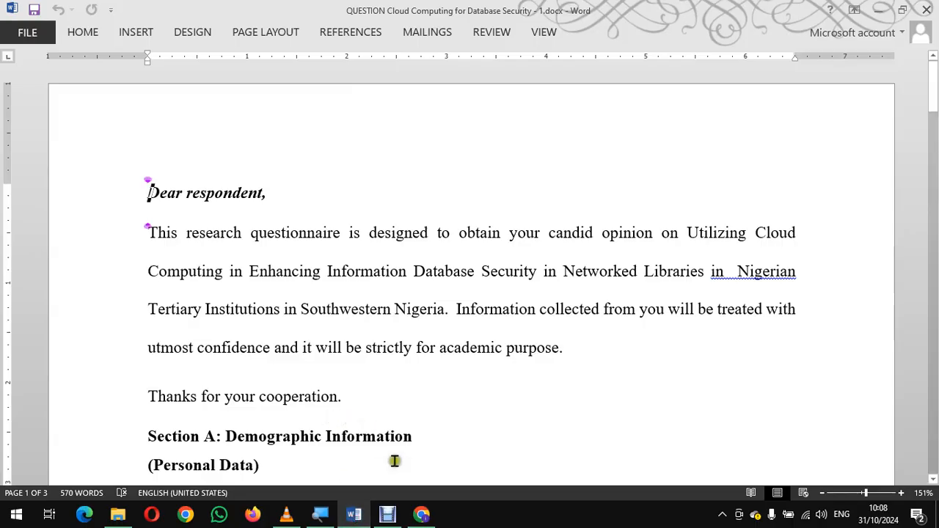
mouse_move(421, 517)
click(424, 470)
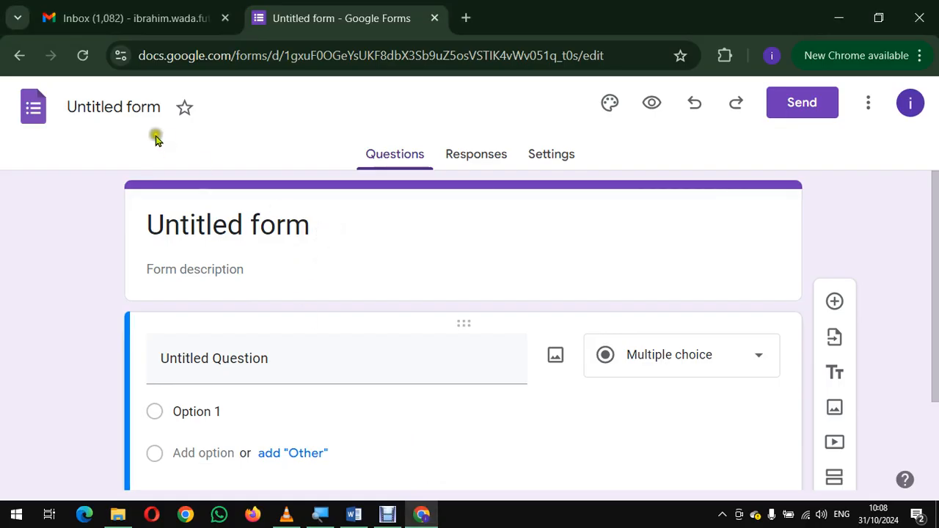
click(125, 107)
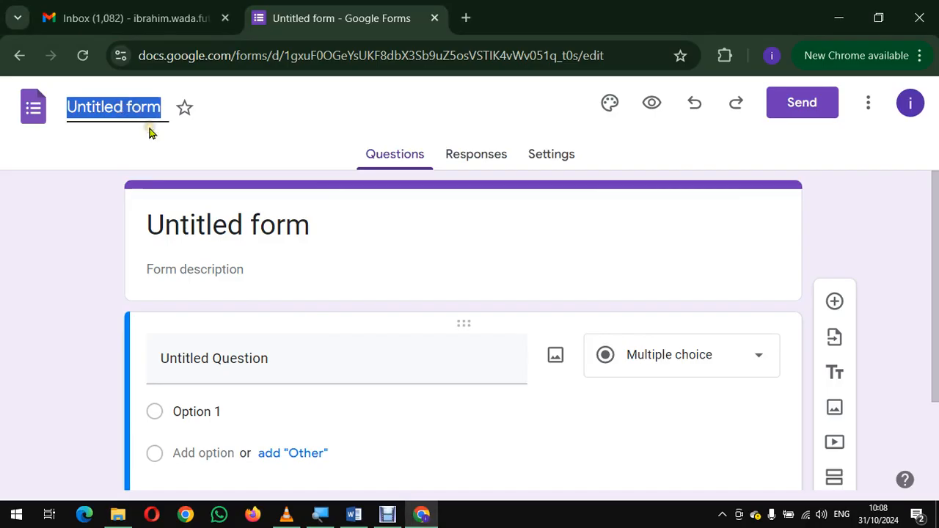
text(Que)
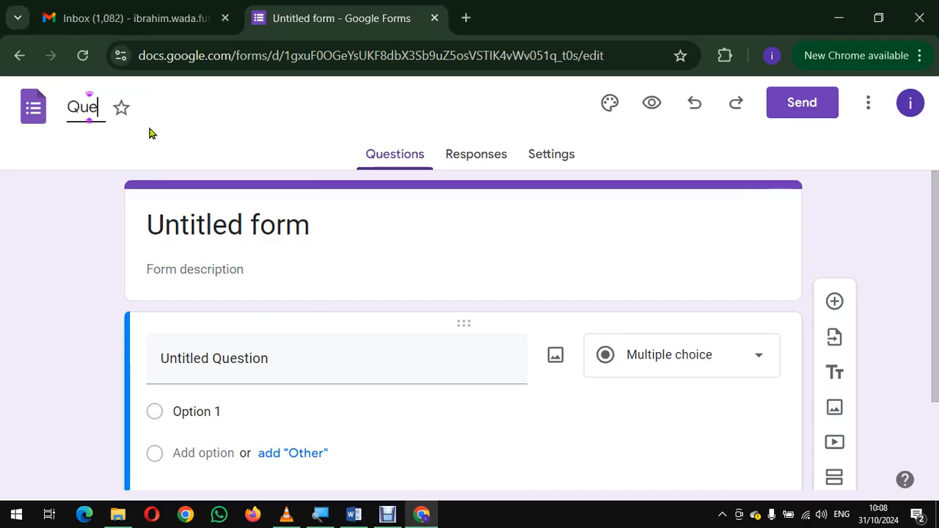
text(stionnaire)
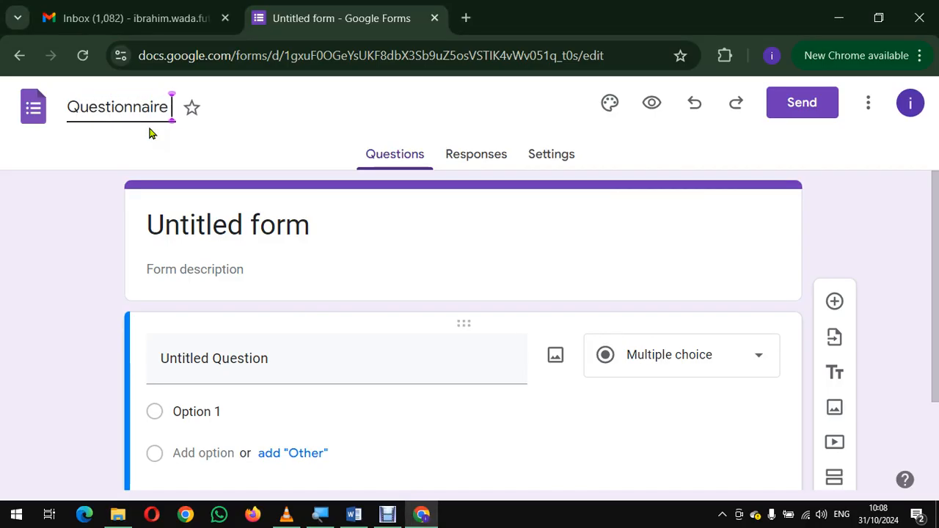
Set the title in the form's header to "Questionnaire for Librarians".
click(286, 227)
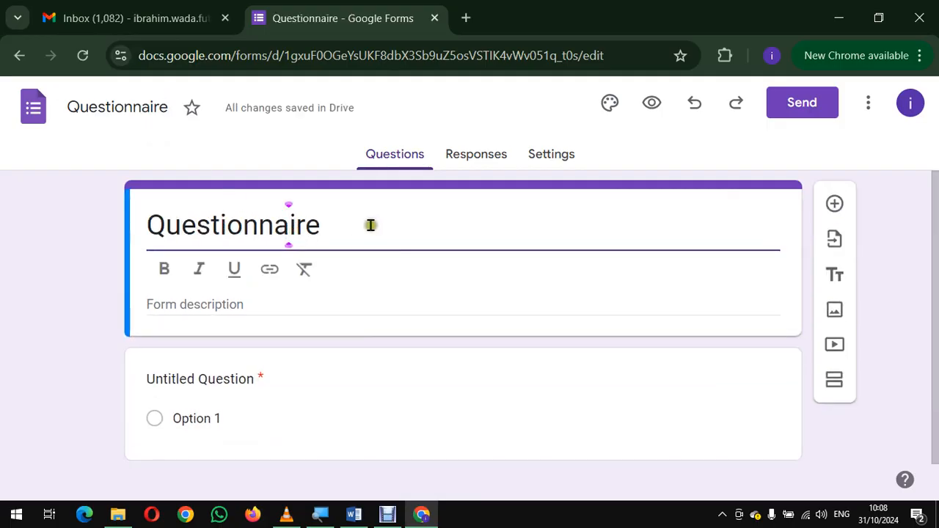
click(346, 227)
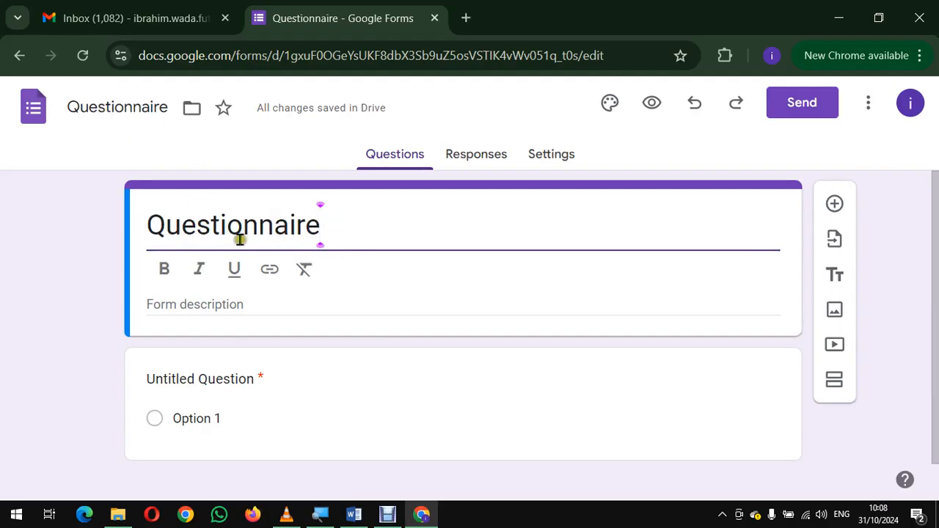
click(211, 228)
click(350, 224)
click(142, 223)
drag(331, 221, 128, 230)
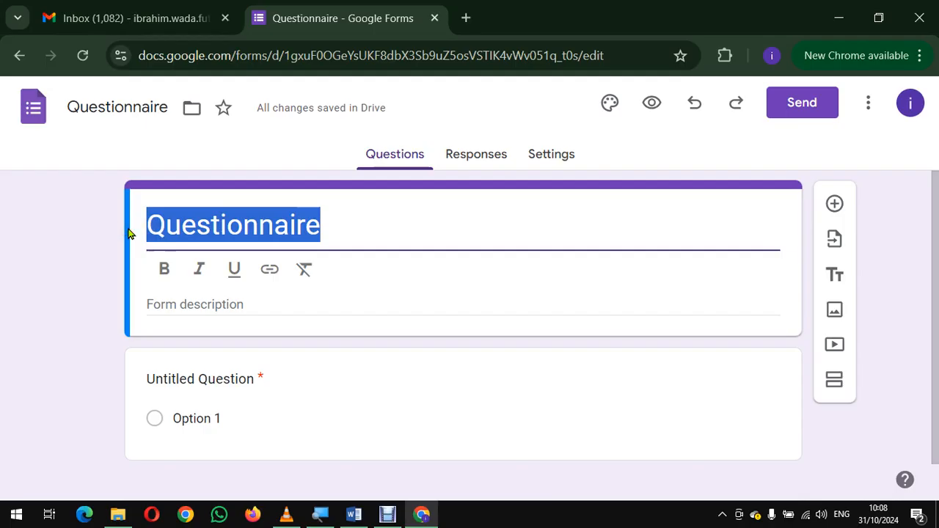
click(356, 221)
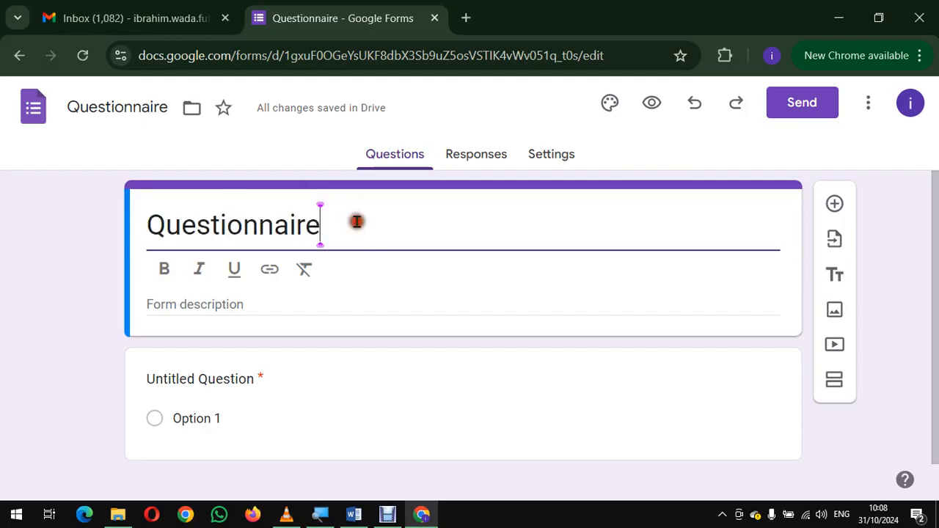
text(for Libra)
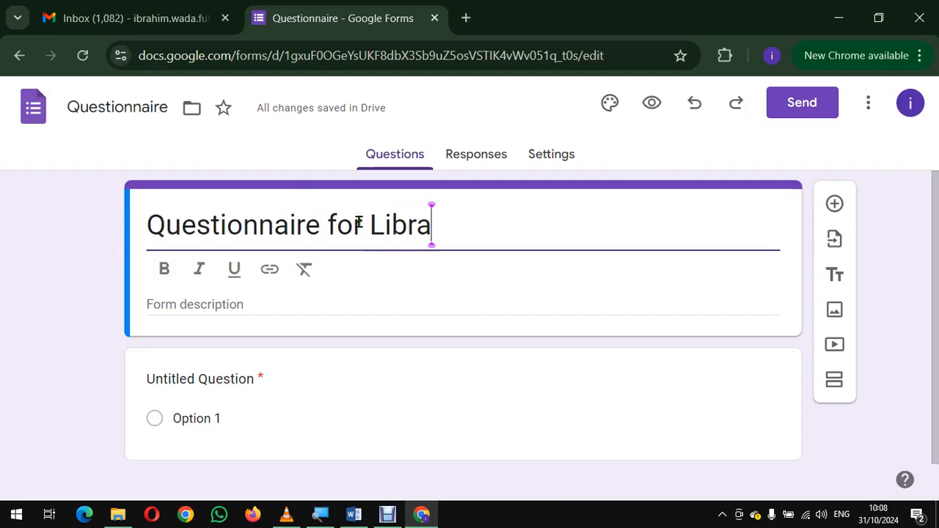
text(rians)
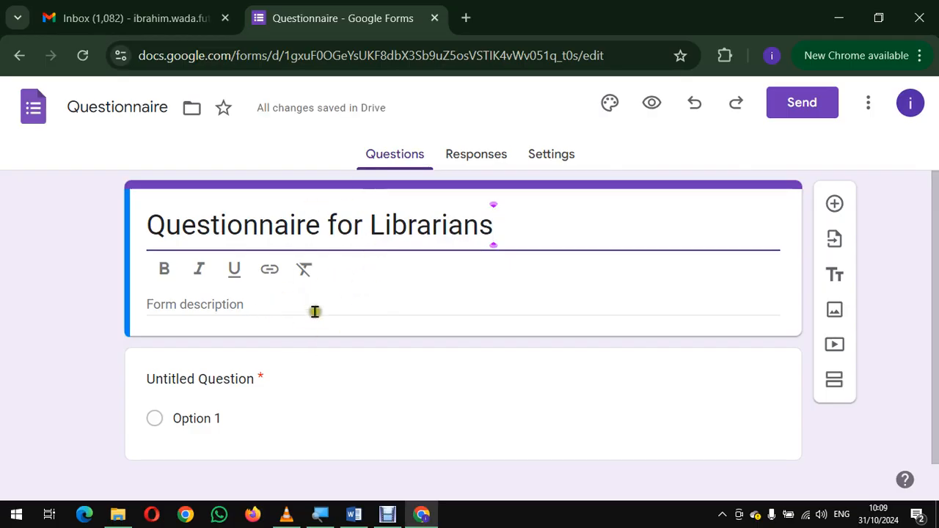
Switch to the Word questionnaire and copy the introductory paragraph, from "This research questionnaire" to "academic purpose.".
click(354, 513)
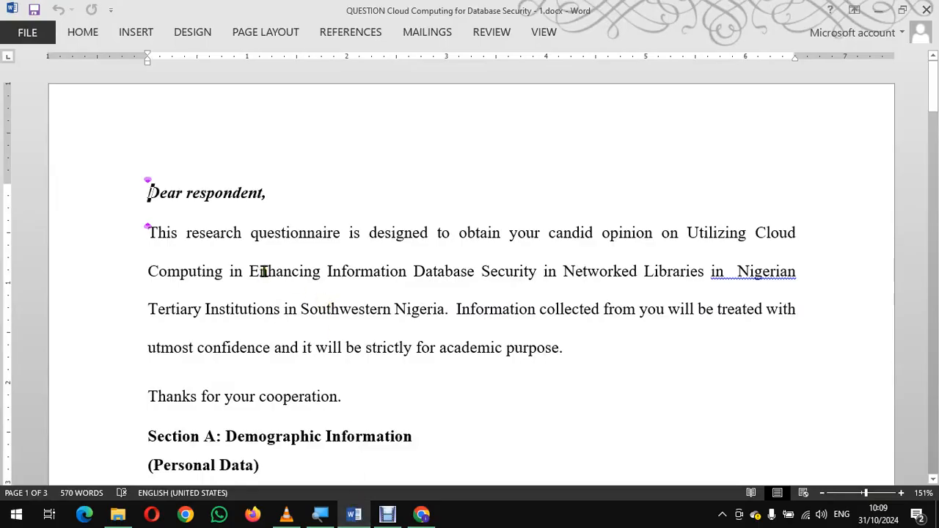
scroll(264, 271, down, 1)
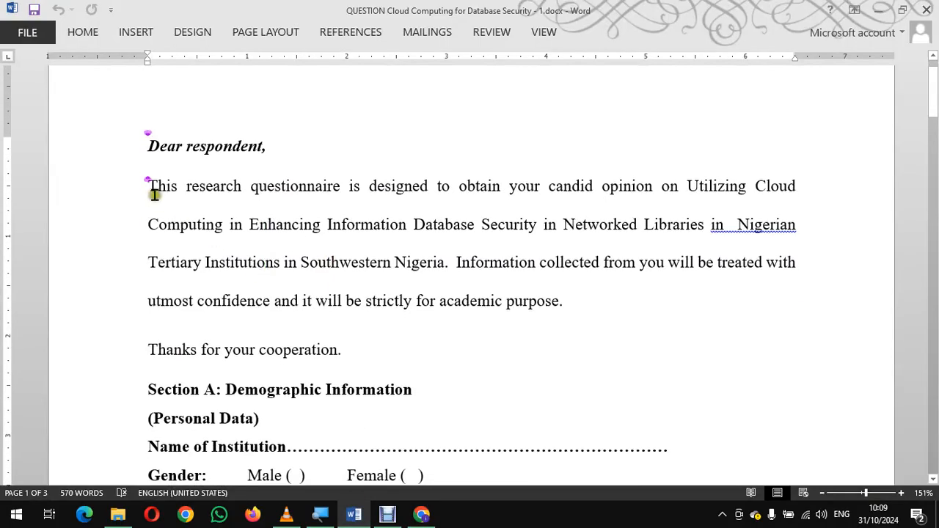
drag(148, 185, 567, 300)
right_click(489, 237)
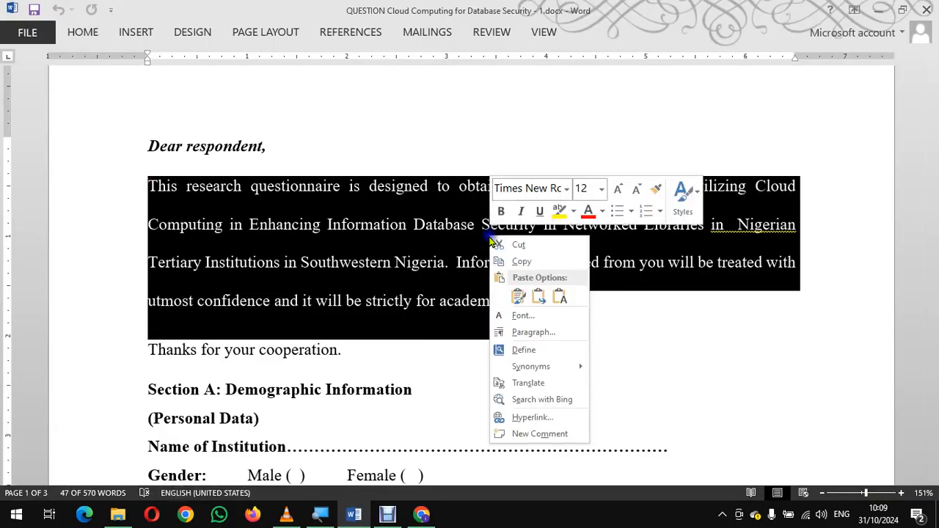
click(522, 262)
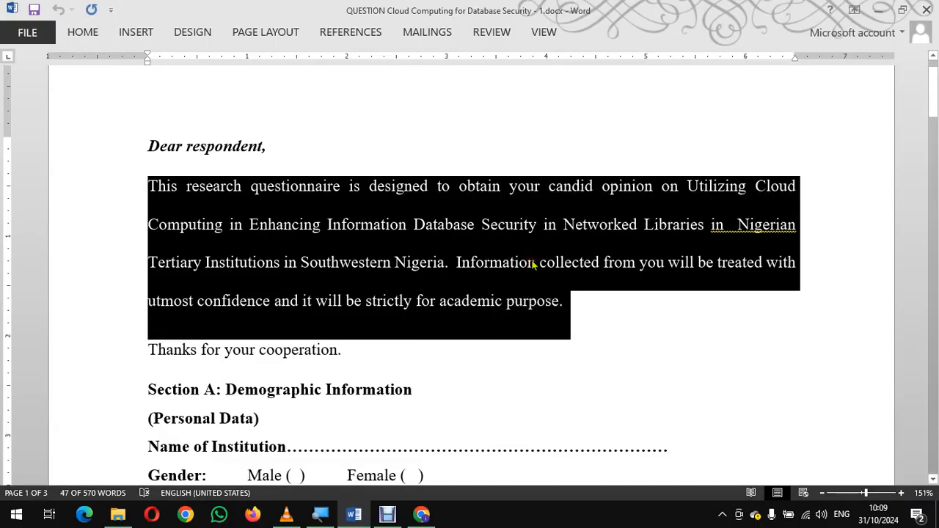
Switch to the form in Chrome and paste the copied introductory paragraph into the form description.
click(422, 514)
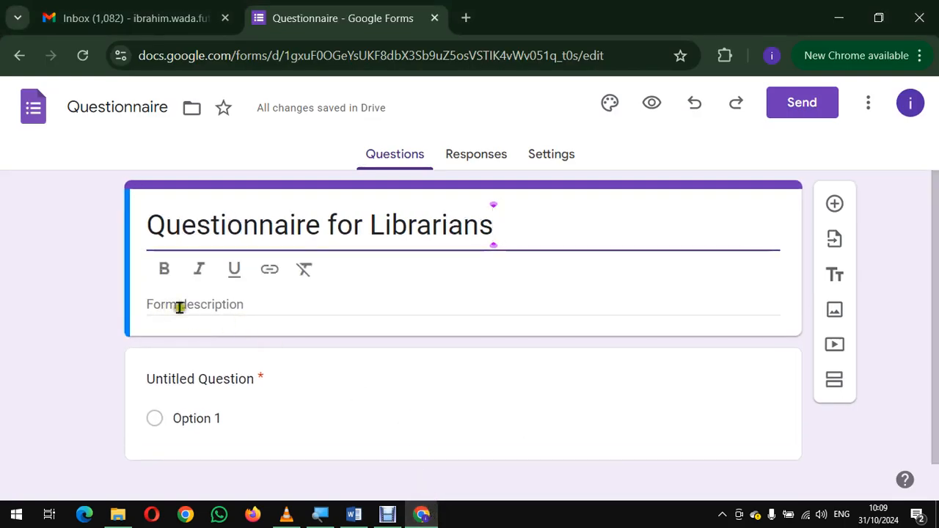
click(266, 304)
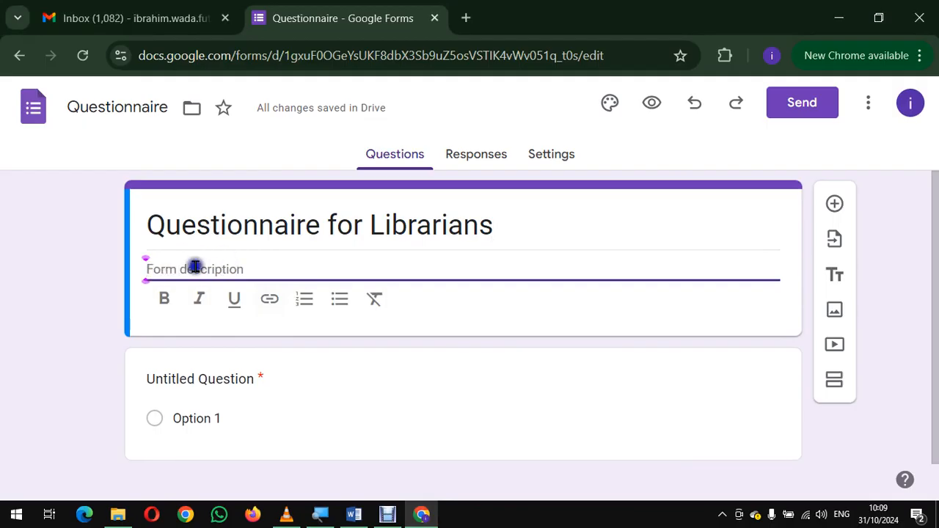
right_click(195, 266)
scroll(196, 262, down, 3)
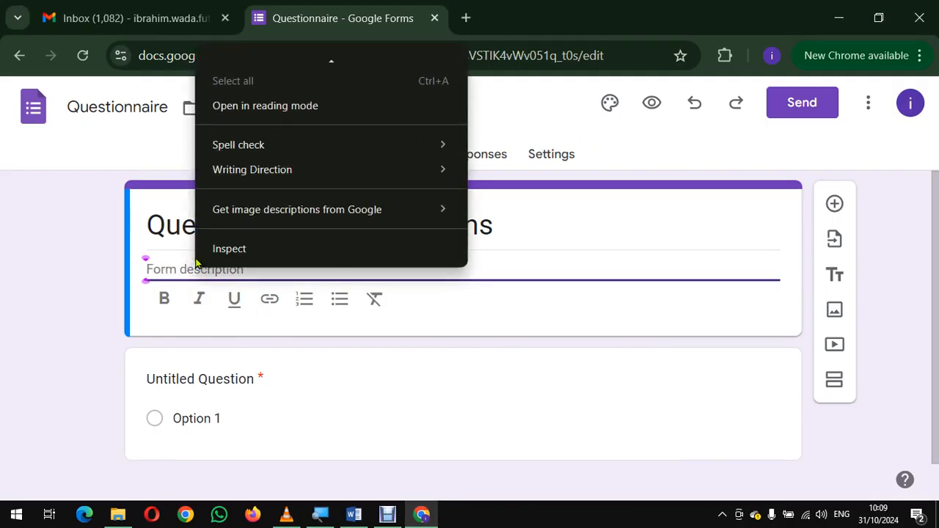
scroll(247, 66, up, 3)
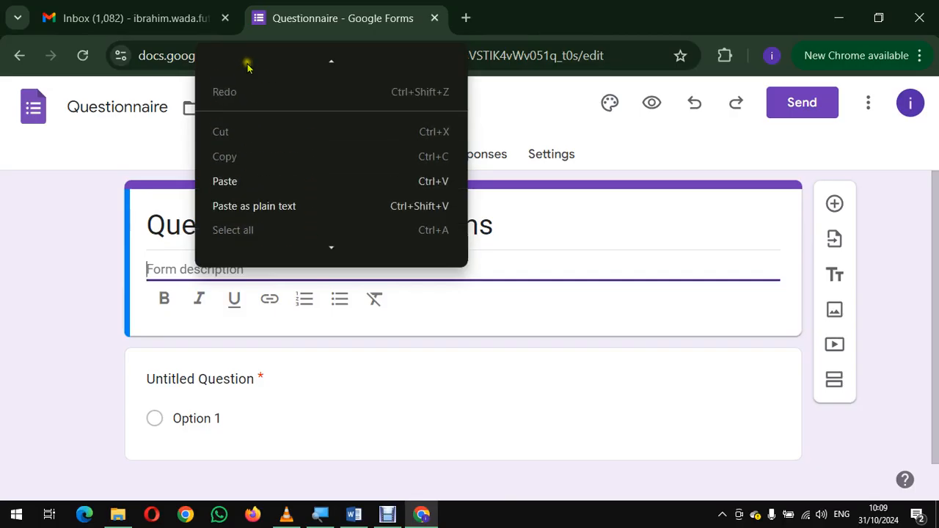
scroll(250, 242, down, 1)
scroll(249, 213, down, 2)
scroll(250, 86, up, 1)
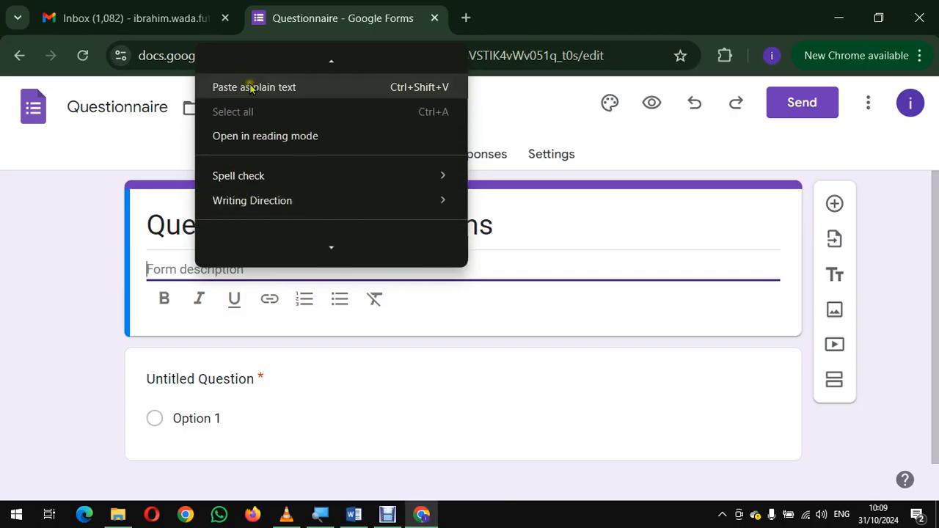
mouse_move(250, 60)
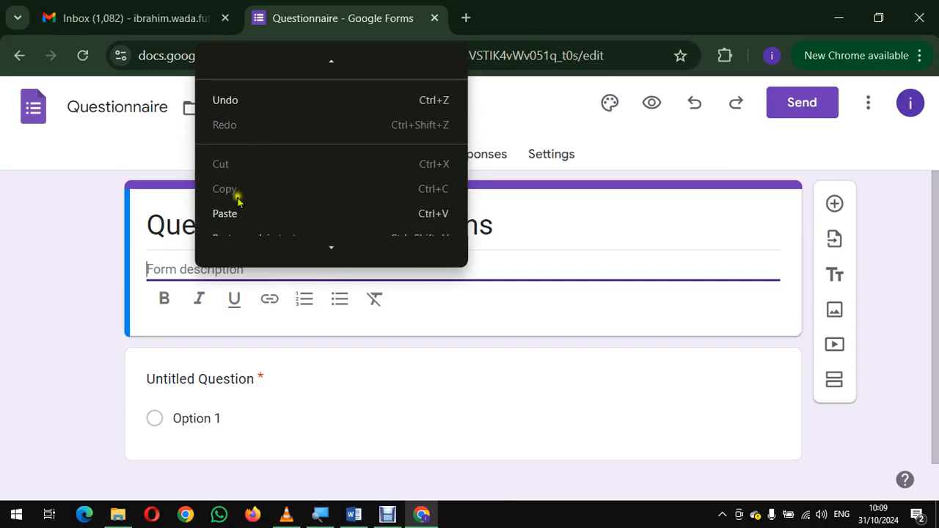
click(225, 212)
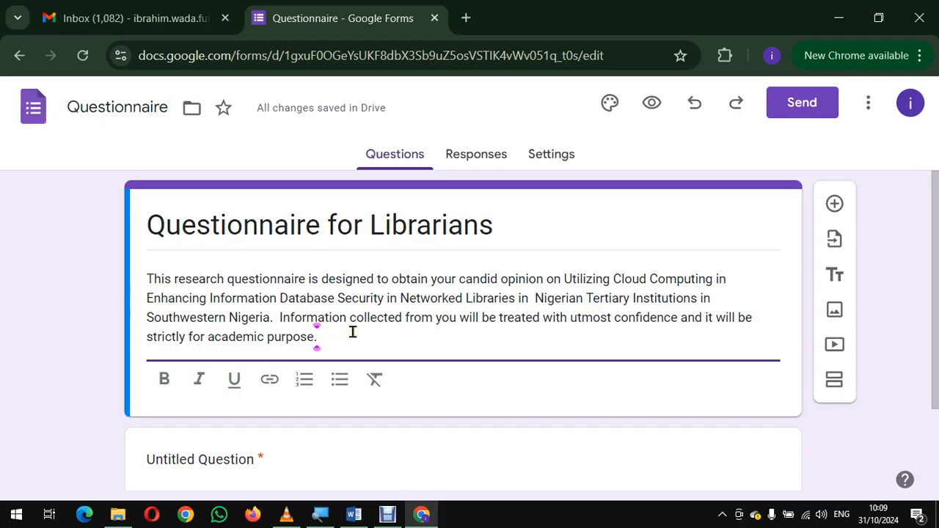
scroll(468, 402, down, 2)
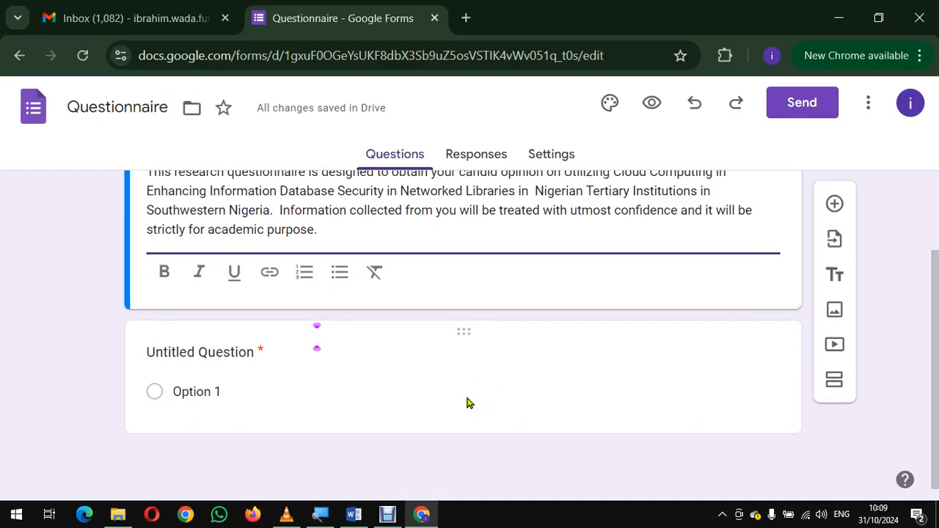
Switch to the Word questionnaire and copy the heading "Section A: Demographic Information".
key(alt+Tab)
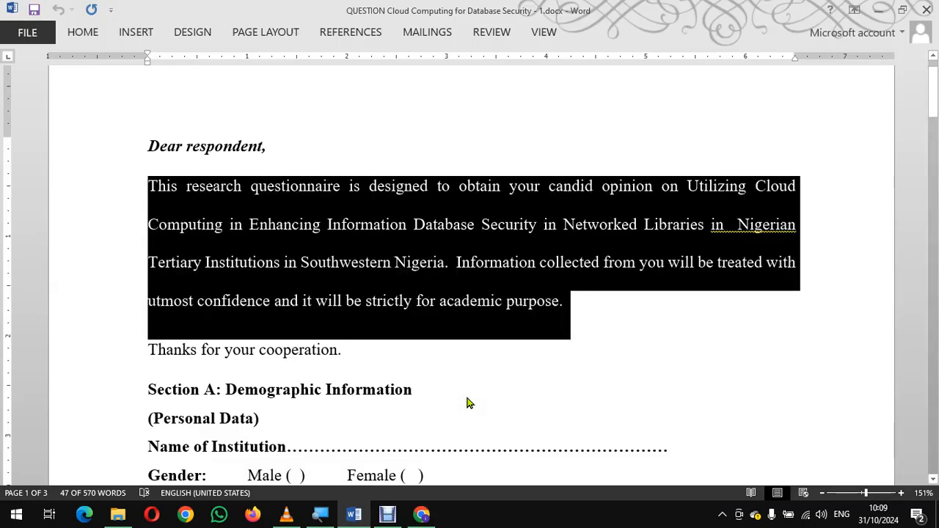
scroll(470, 403, down, 4)
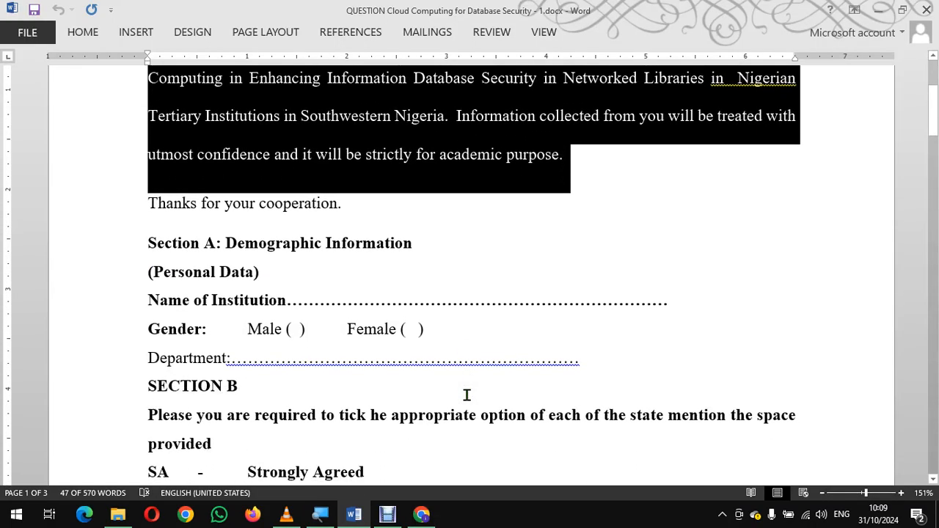
click(119, 235)
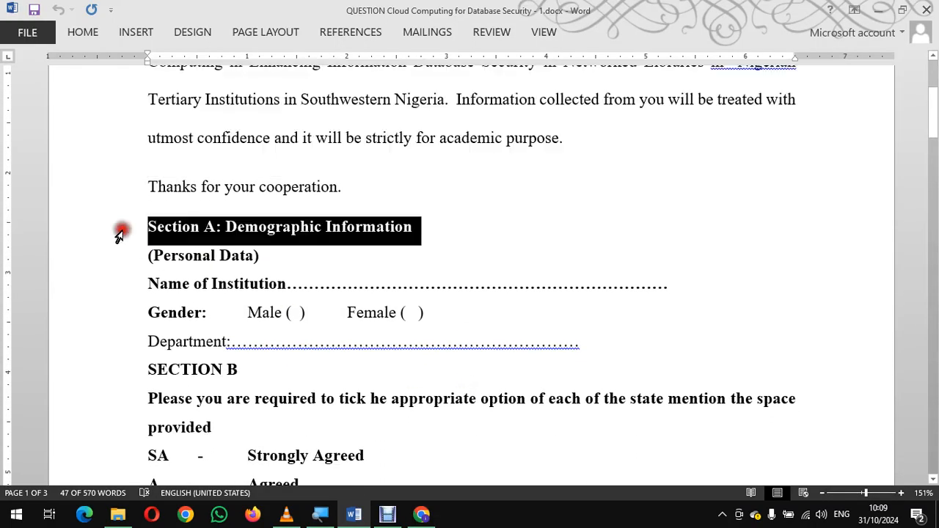
click(191, 229)
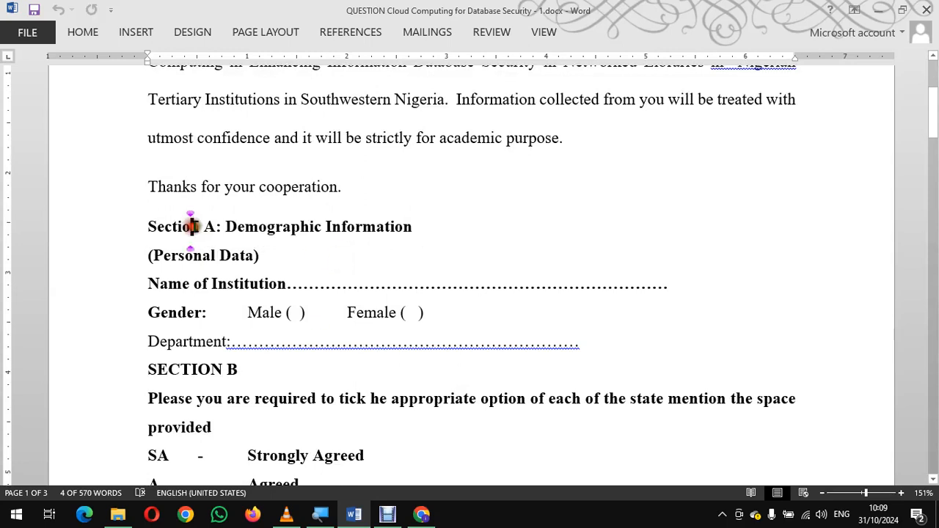
drag(145, 227, 414, 228)
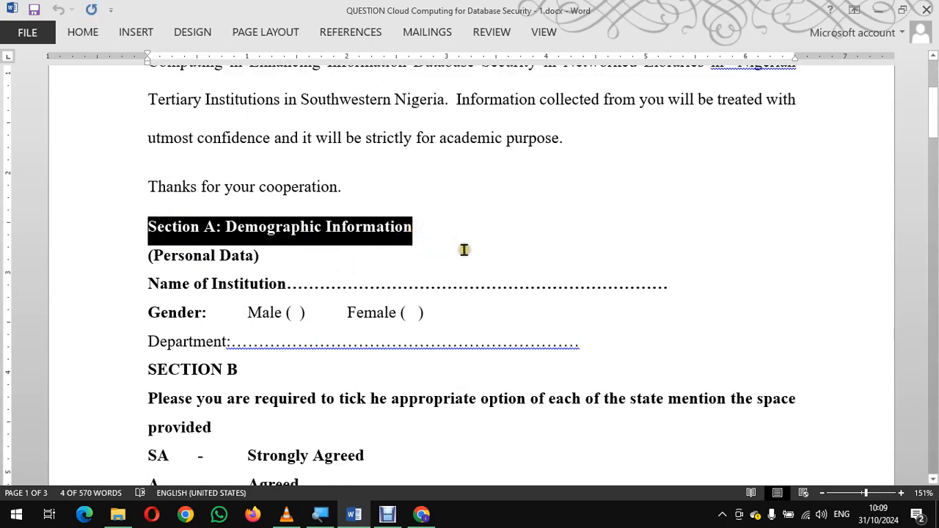
right_click(316, 229)
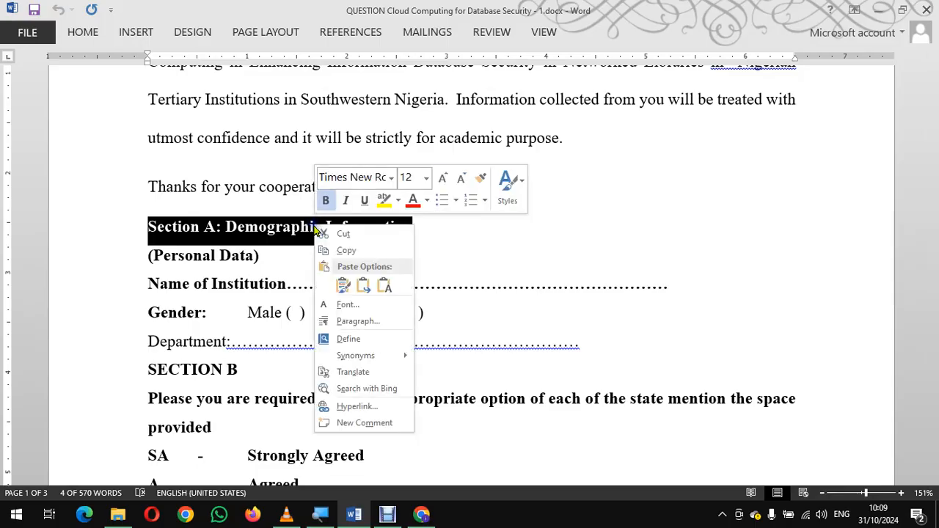
click(354, 253)
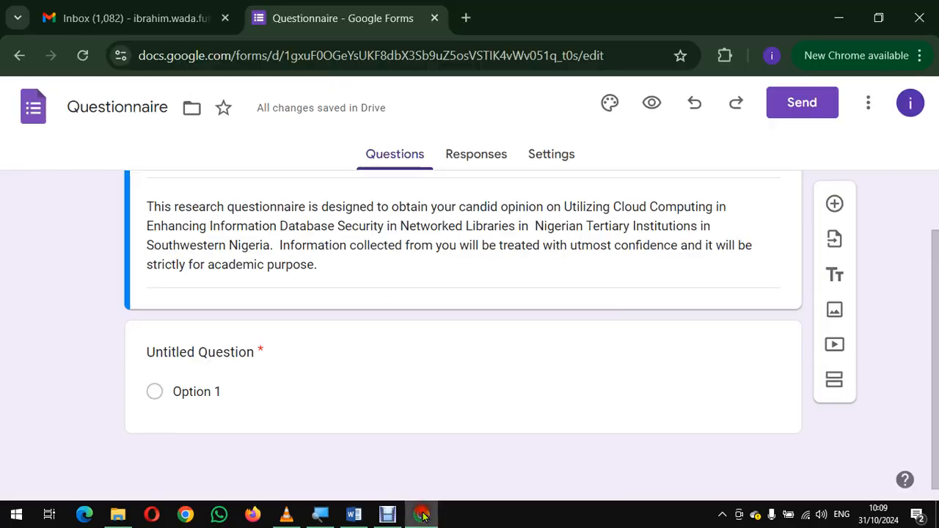
Switch back to the form in Chrome, add a title and description block, and replace its title with the copied "Section A: Demographic Information".
click(422, 515)
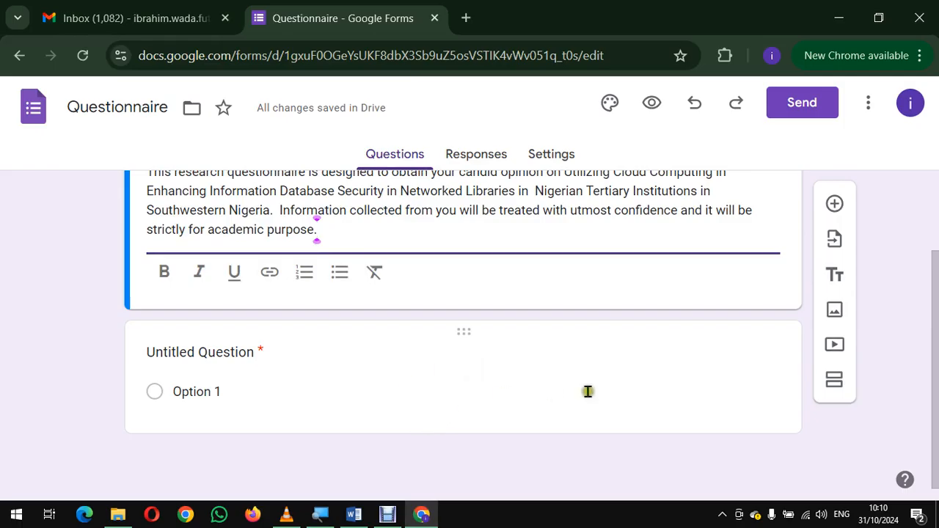
click(837, 276)
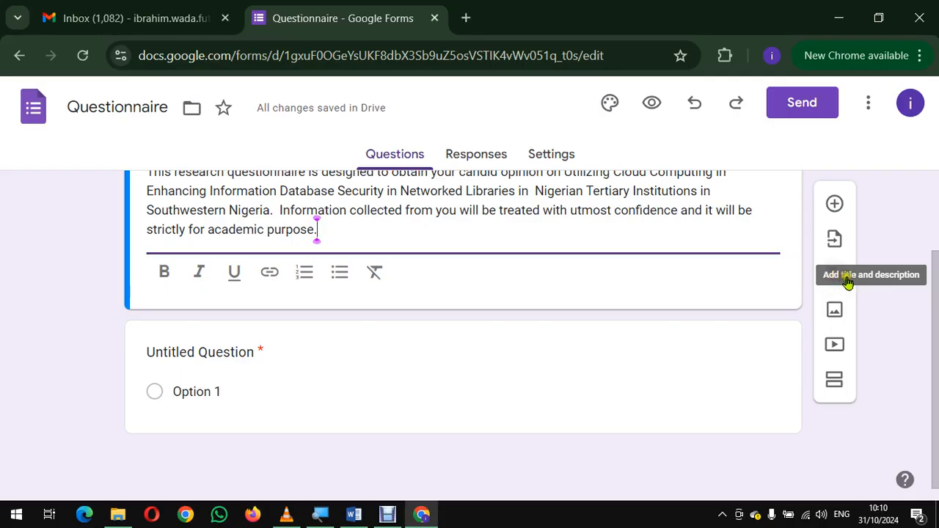
click(848, 282)
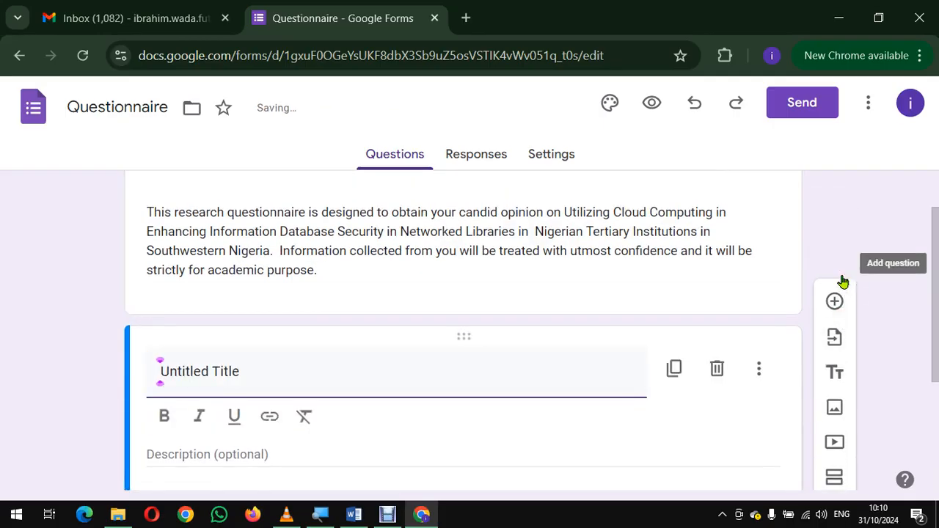
drag(253, 374, 132, 371)
key(BackSpace)
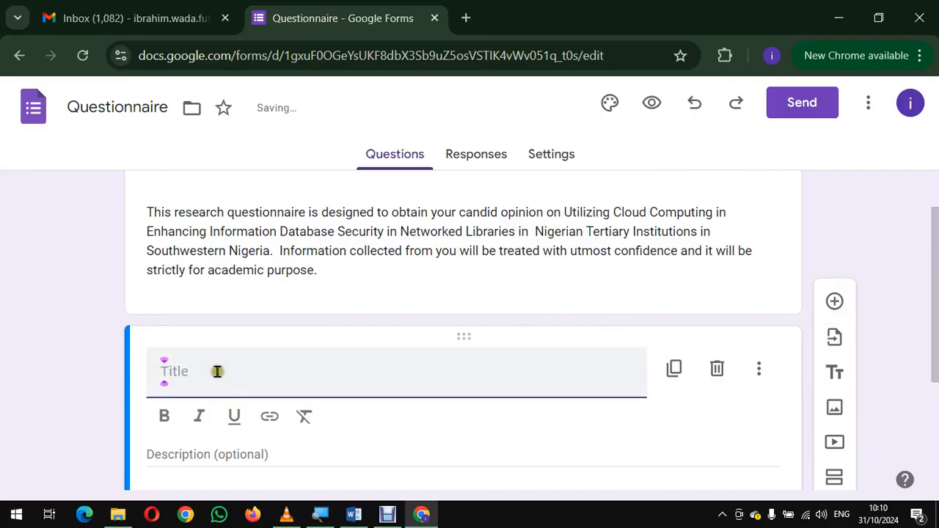
right_click(195, 376)
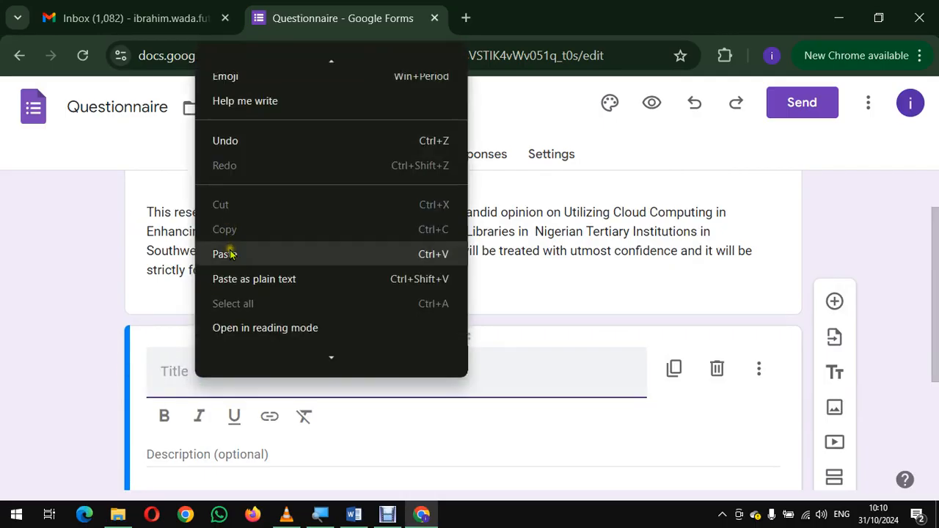
click(229, 251)
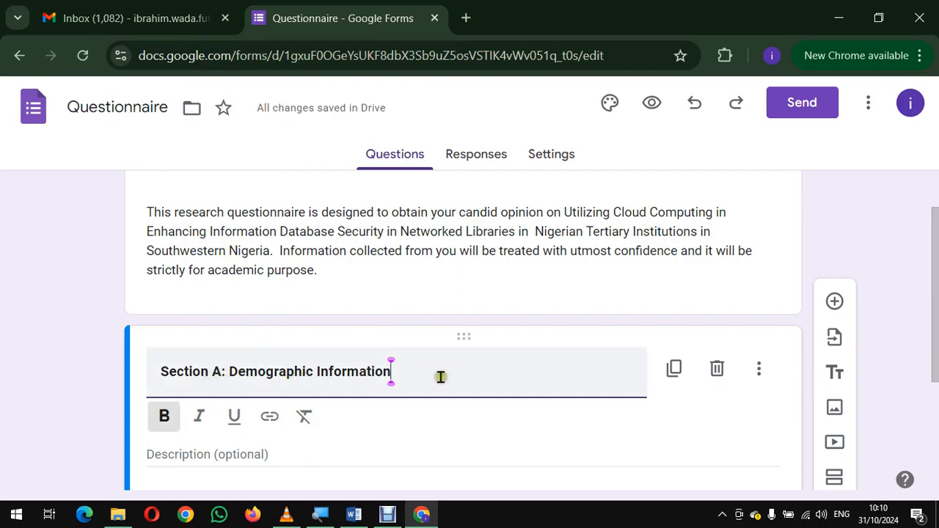
scroll(440, 377, down, 3)
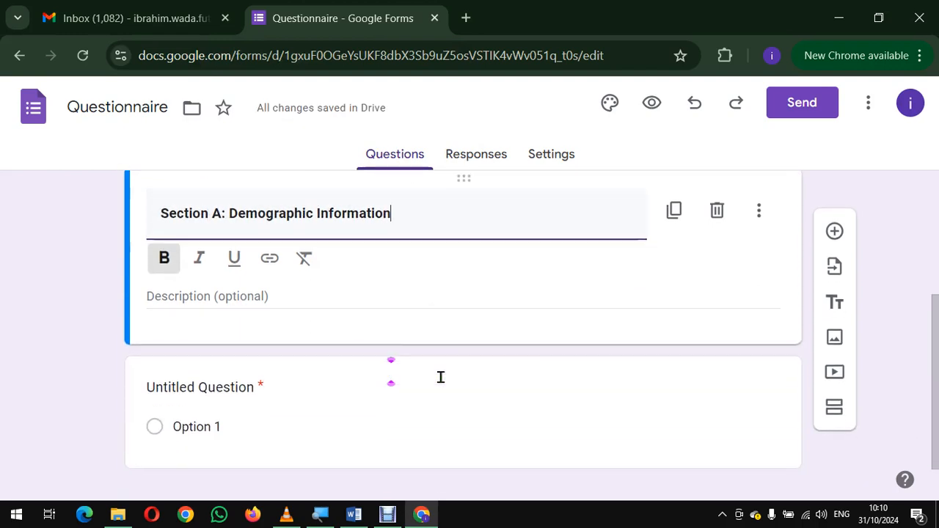
Switch to the Word questionnaire and copy the label "Name of Institution".
click(356, 516)
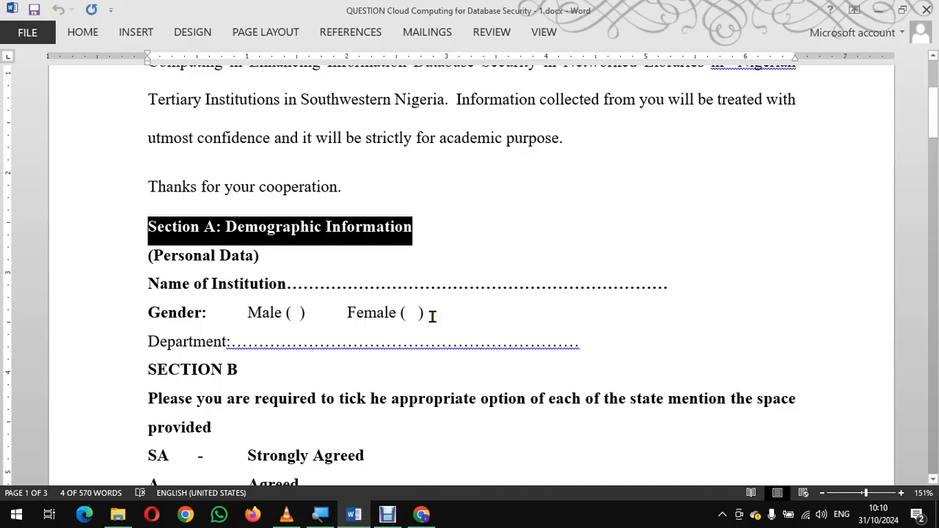
drag(148, 287, 269, 292)
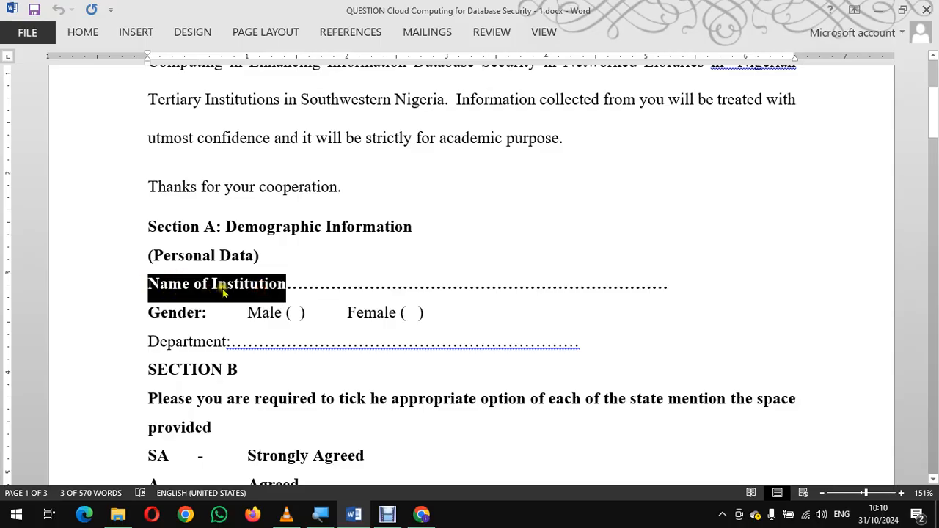
right_click(248, 283)
click(278, 306)
Switch back to the form in Chrome and replace the untitled question's text with "Name of your Institution".
click(421, 514)
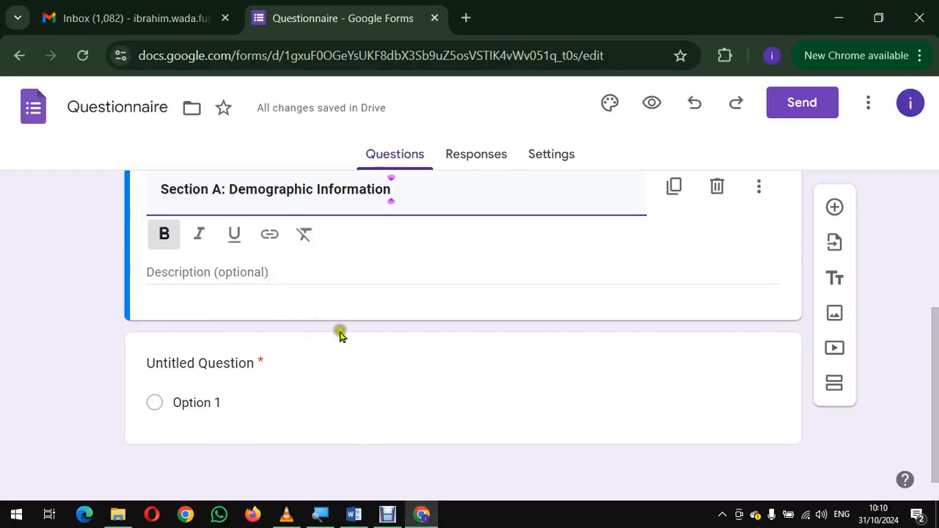
scroll(353, 342, down, 1)
scroll(352, 341, up, 1)
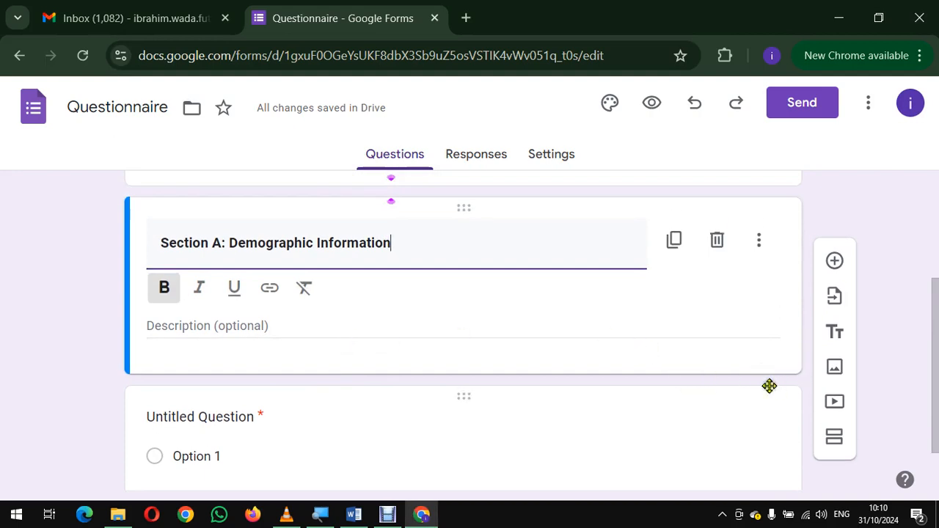
scroll(448, 388, down, 1)
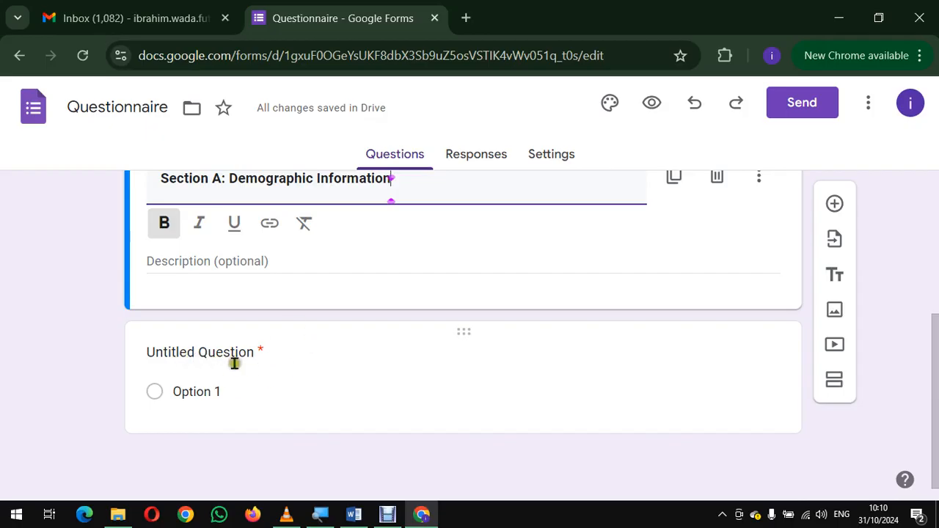
click(220, 391)
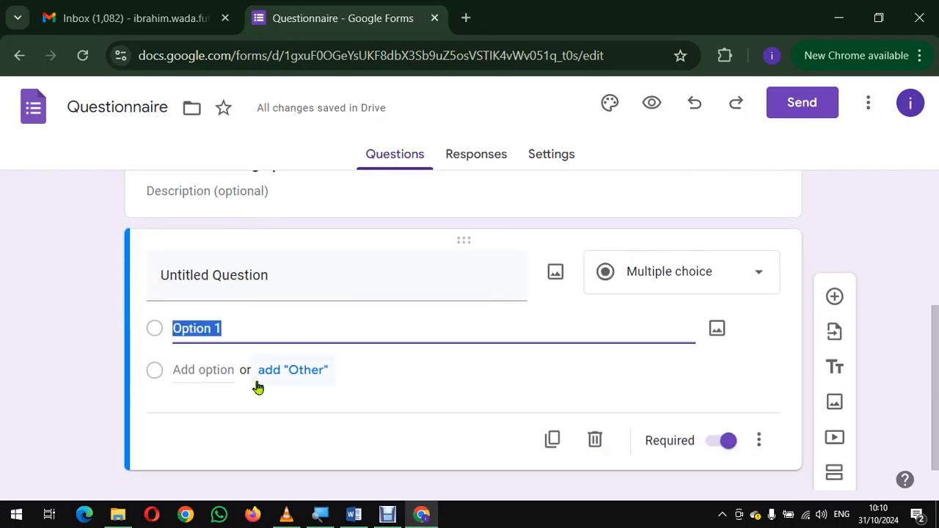
click(238, 275)
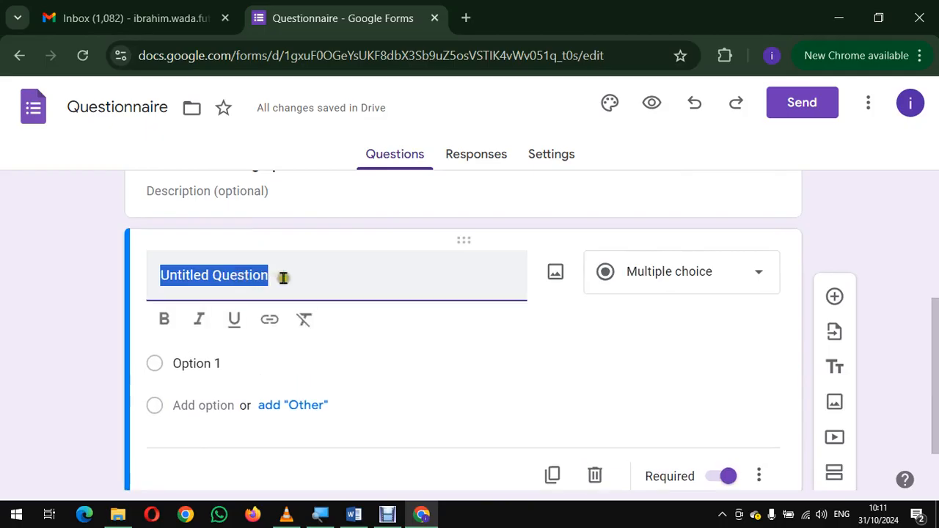
key(BackSpace)
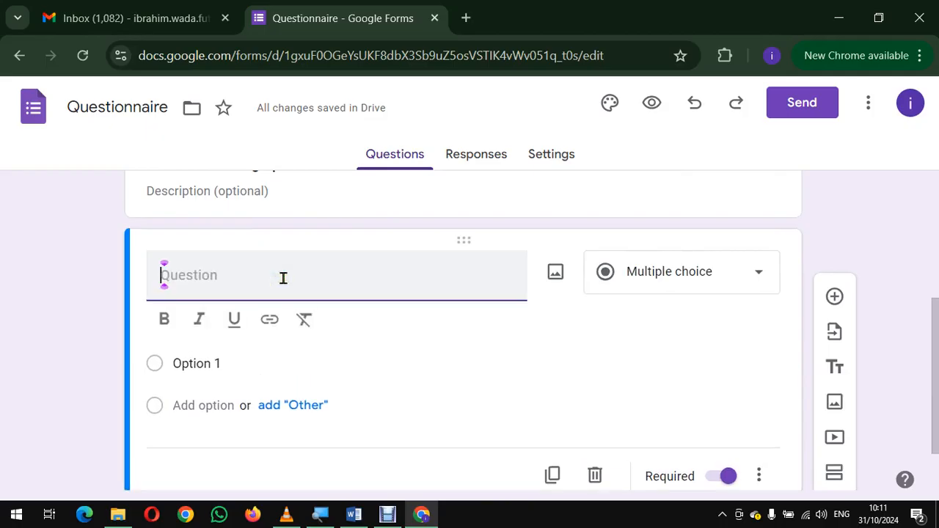
text(Name of the)
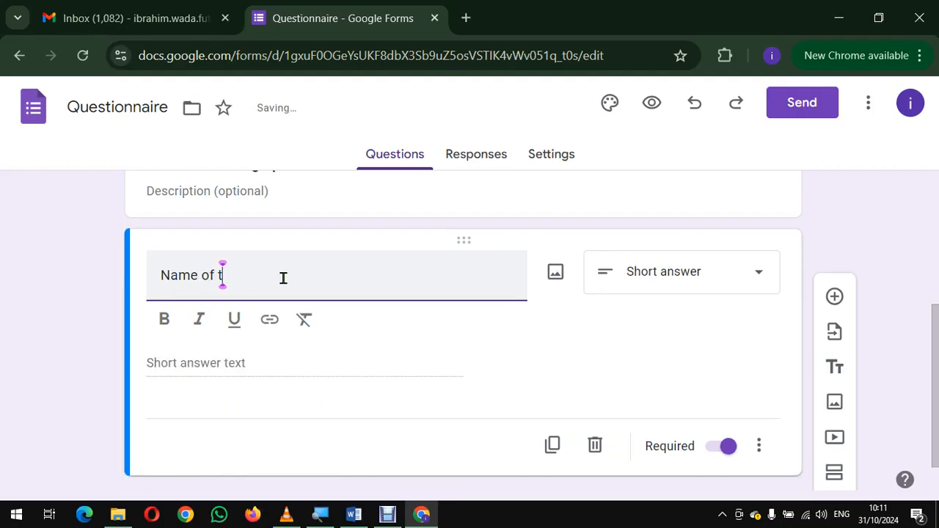
text(your Institution)
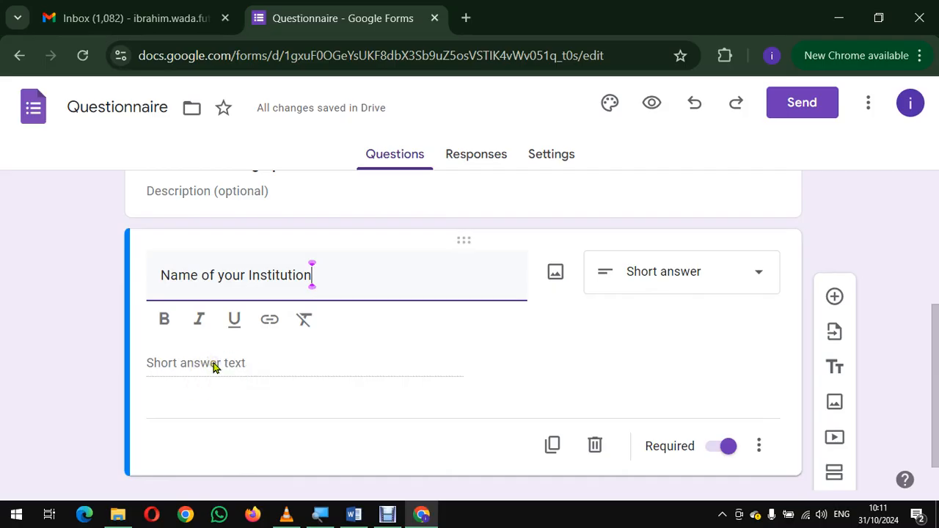
scroll(213, 367, down, 1)
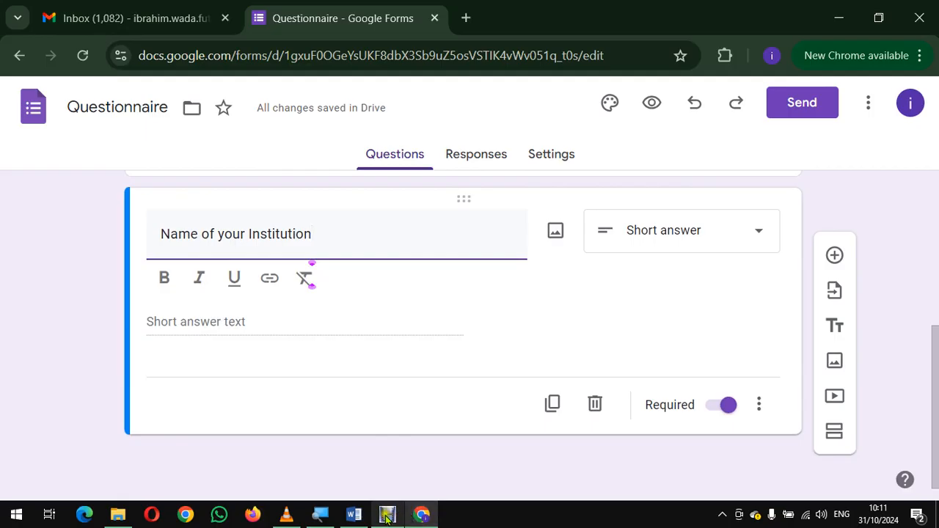
Switch to the Word questionnaire, check the Gender item and its options below the institution name, and return to the form in Chrome.
click(355, 515)
scroll(364, 358, down, 1)
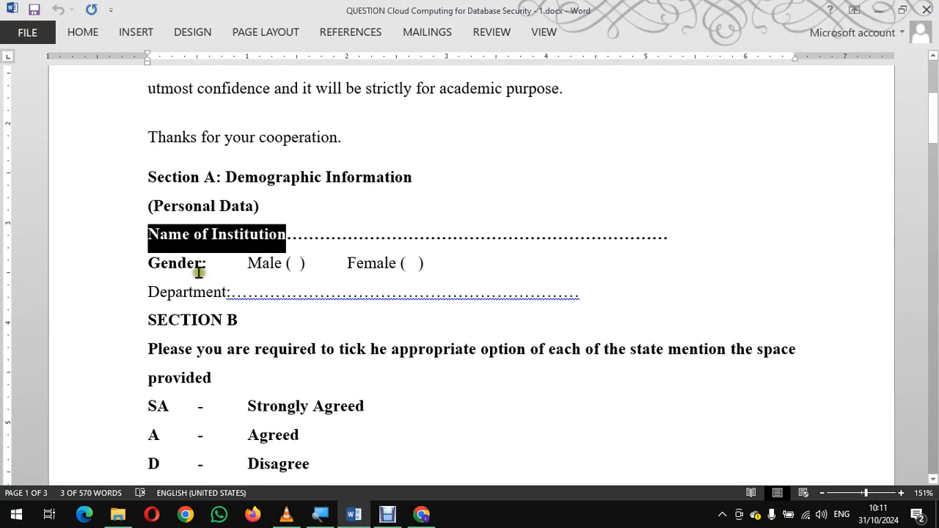
click(169, 268)
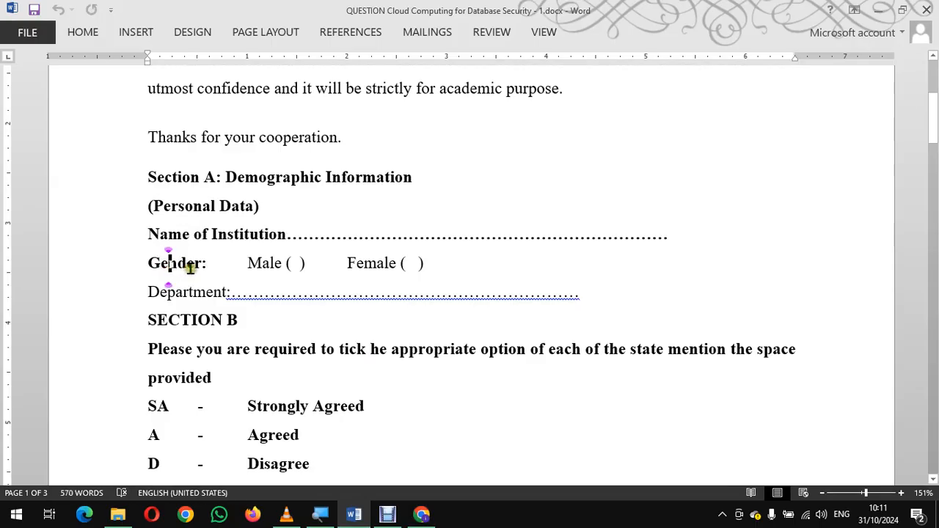
click(354, 514)
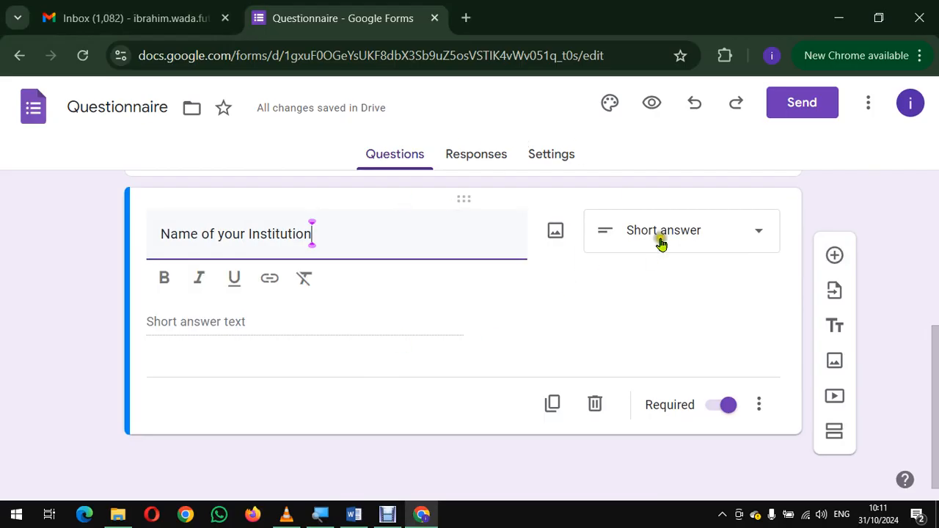
Add a new question below "Name of your Institution" and title it "Gender".
click(836, 256)
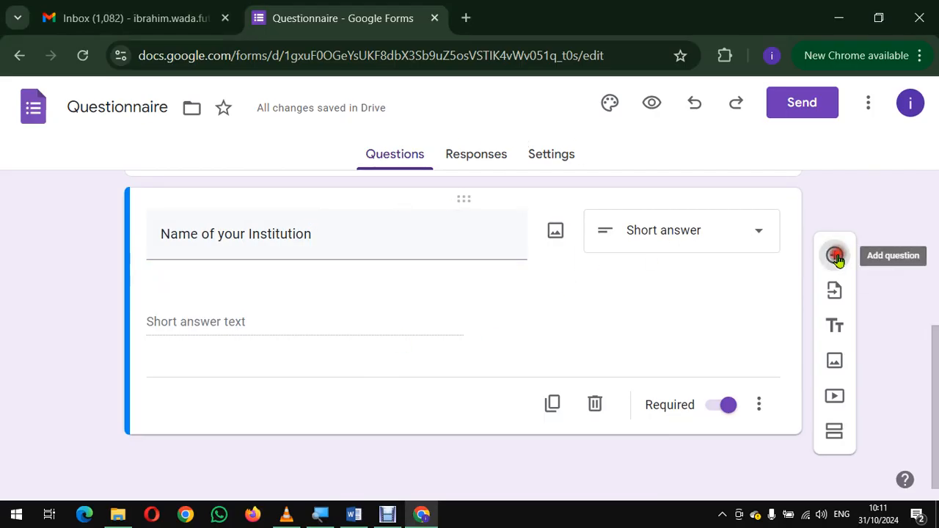
text(Gender)
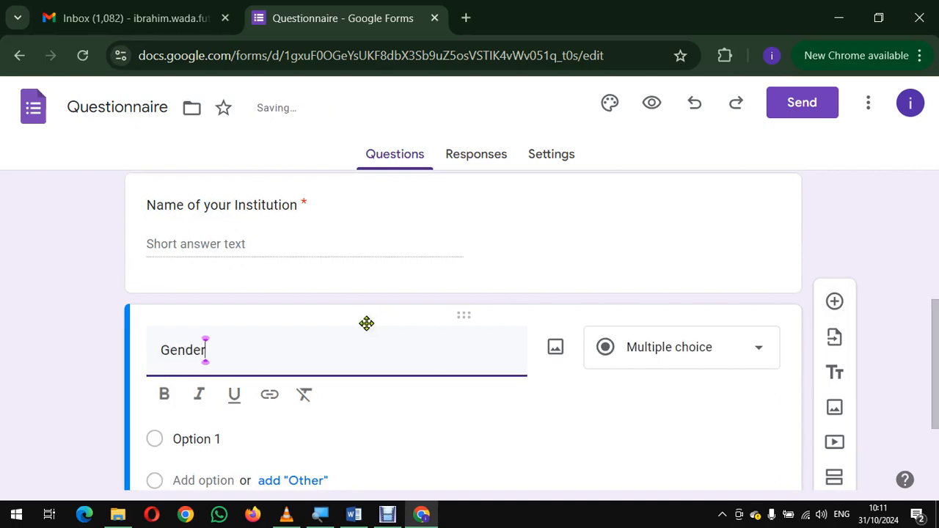
scroll(366, 323, down, 1)
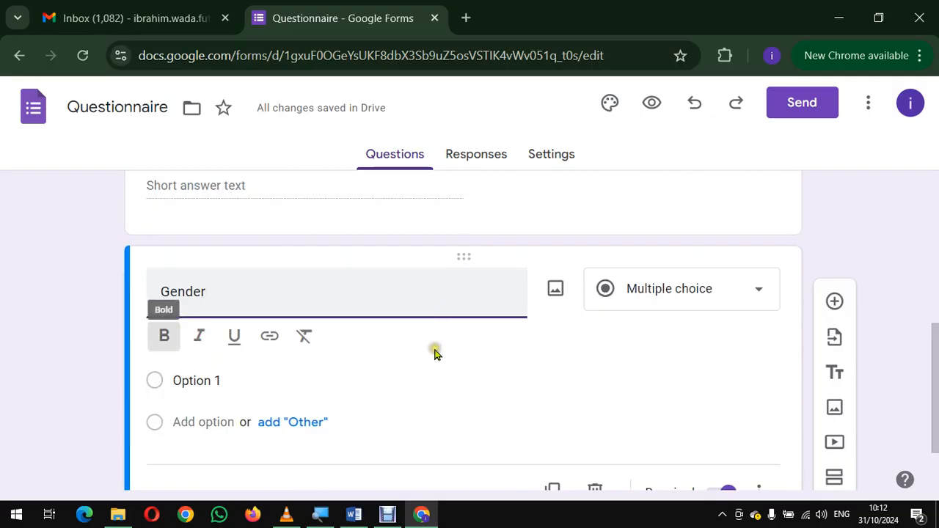
Give the Gender multiple-choice question the two answer options "Male" and "Female".
click(389, 380)
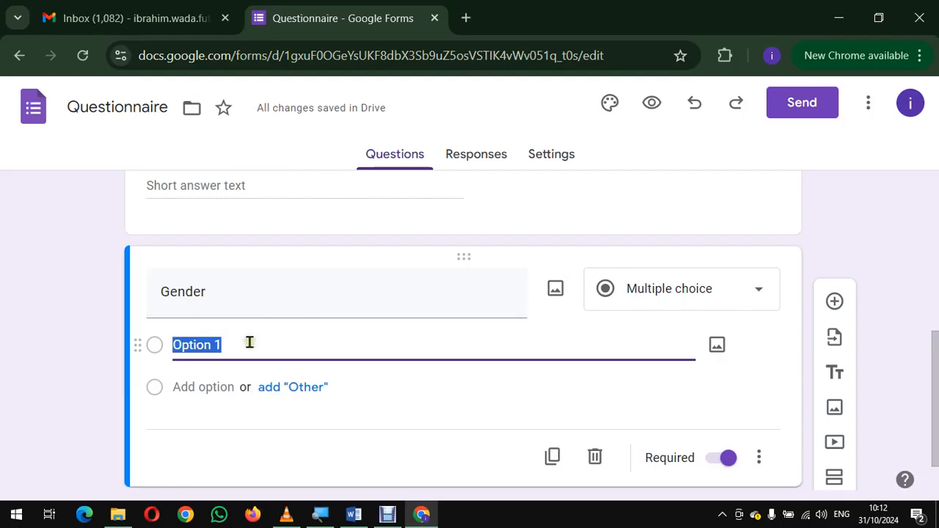
text(Ma)
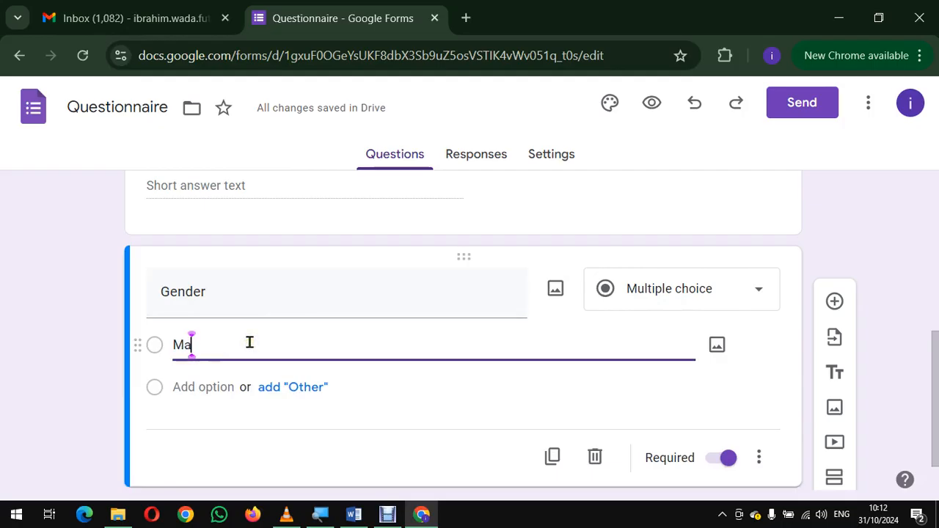
text(le)
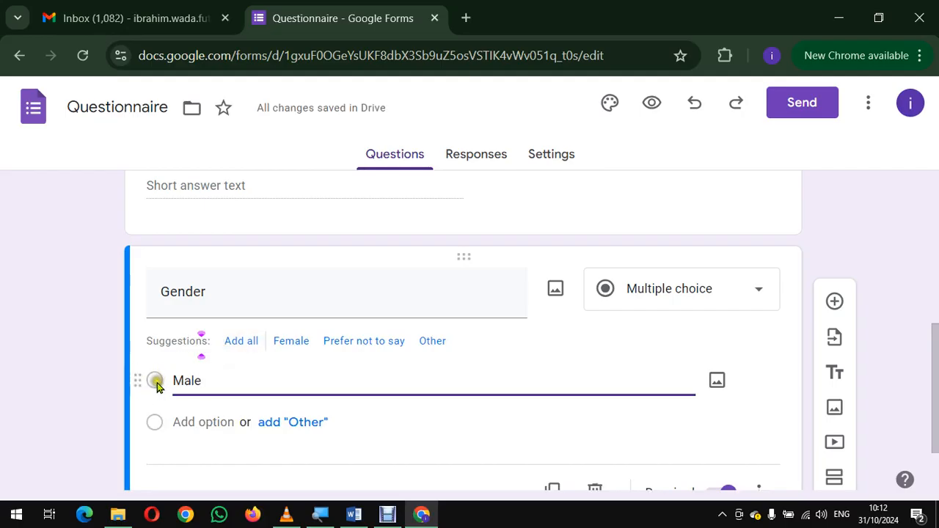
click(154, 381)
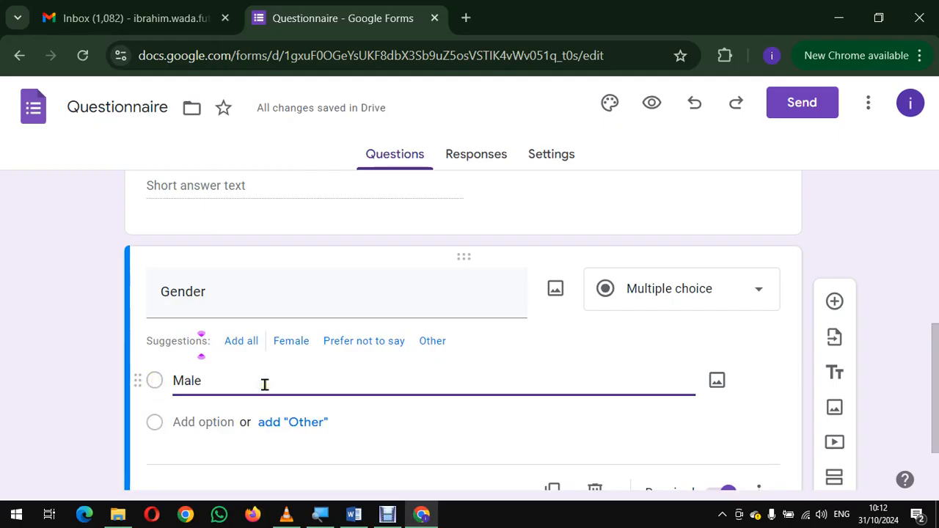
click(209, 421)
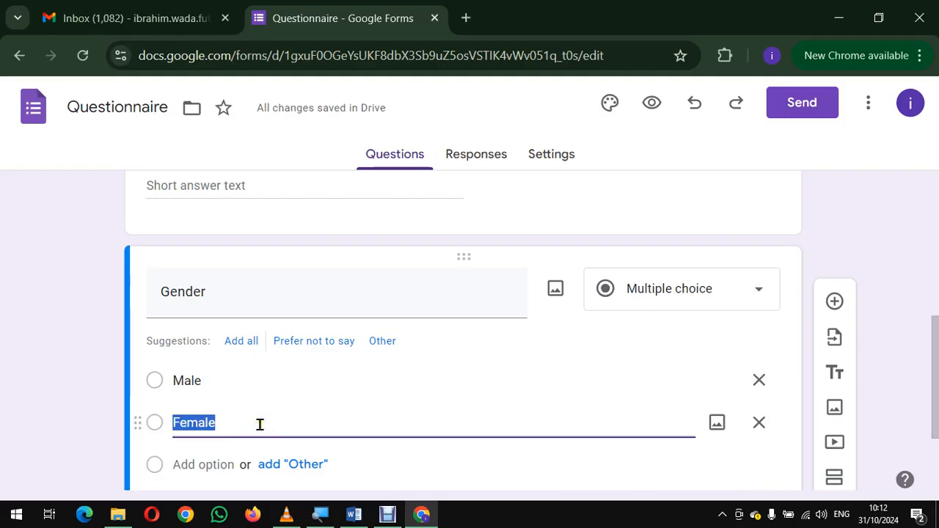
click(208, 424)
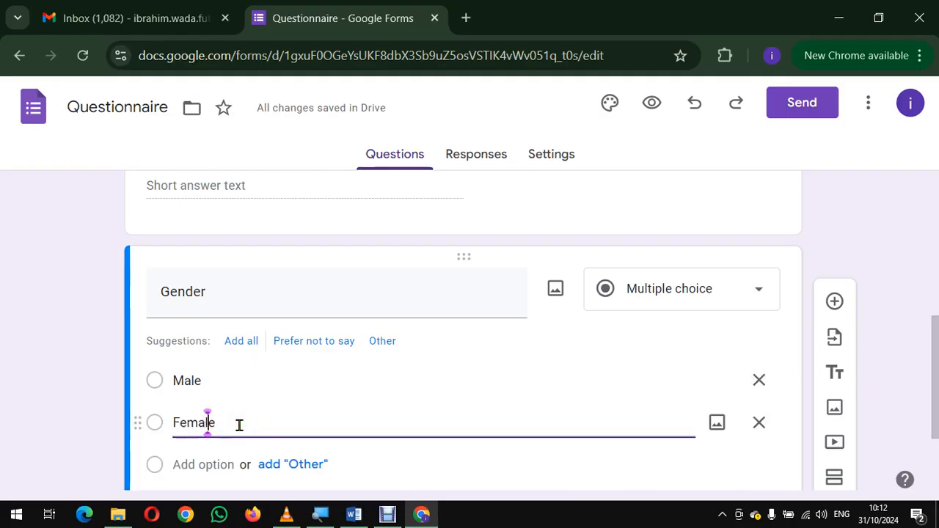
scroll(242, 424, down, 1)
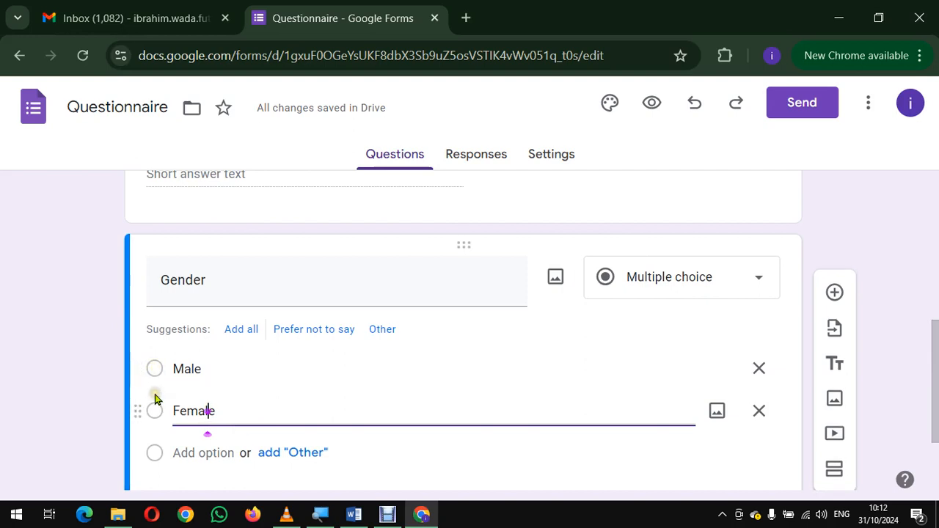
scroll(262, 377, down, 2)
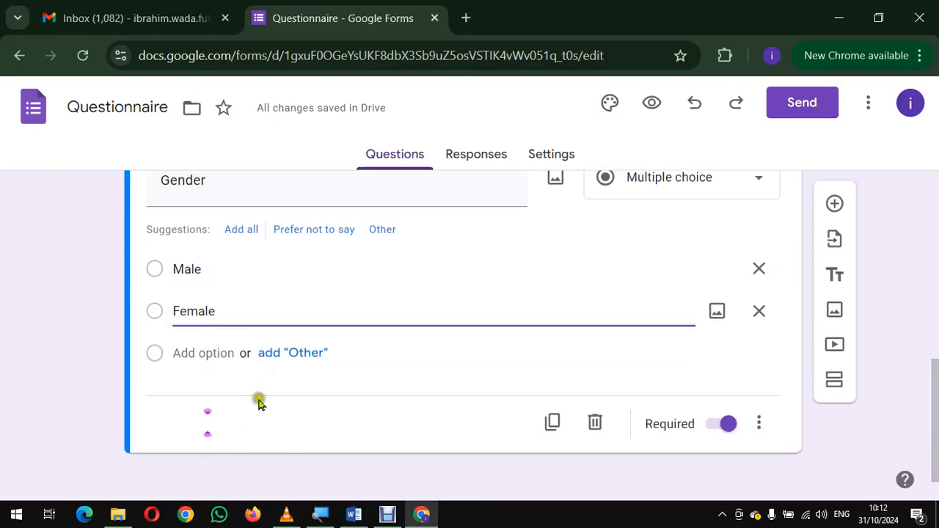
Switch to the Word questionnaire, select the "Department" label below Gender, and return to the form in Chrome.
key(alt+Tab)
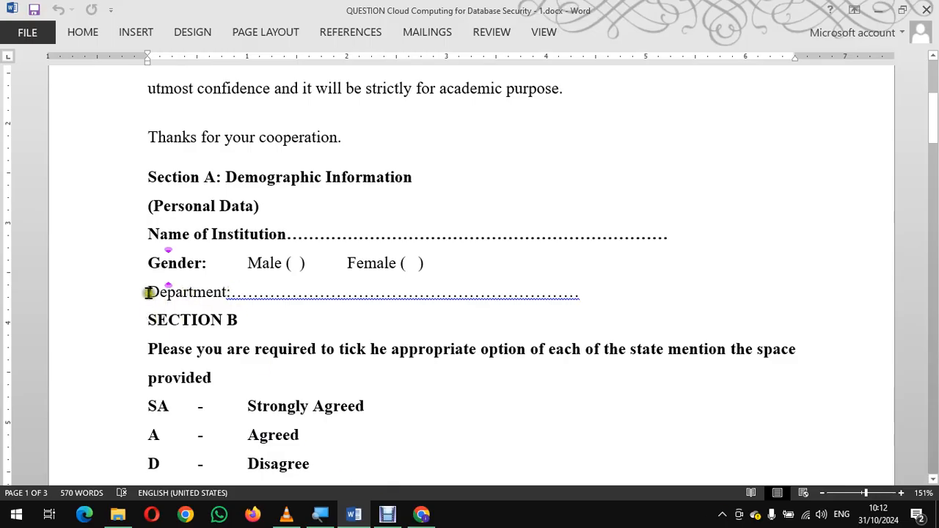
drag(149, 292, 226, 292)
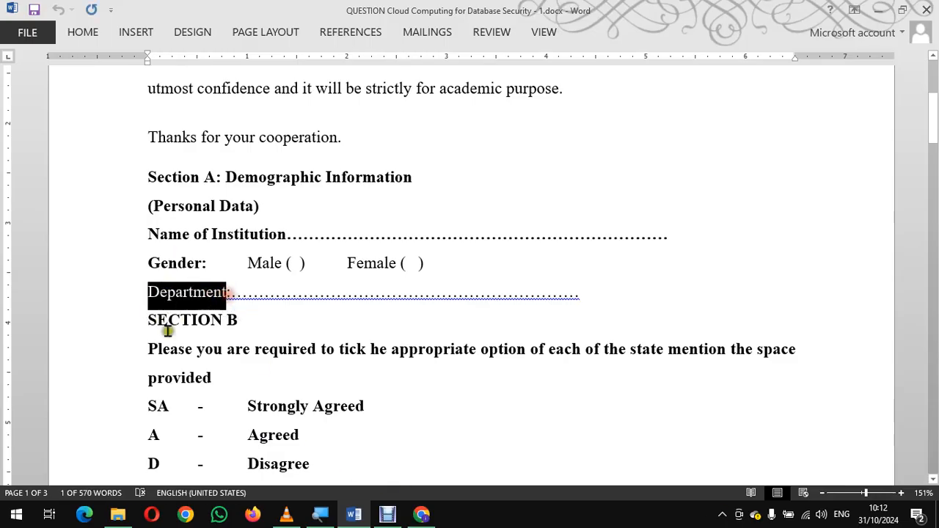
key(alt+Tab)
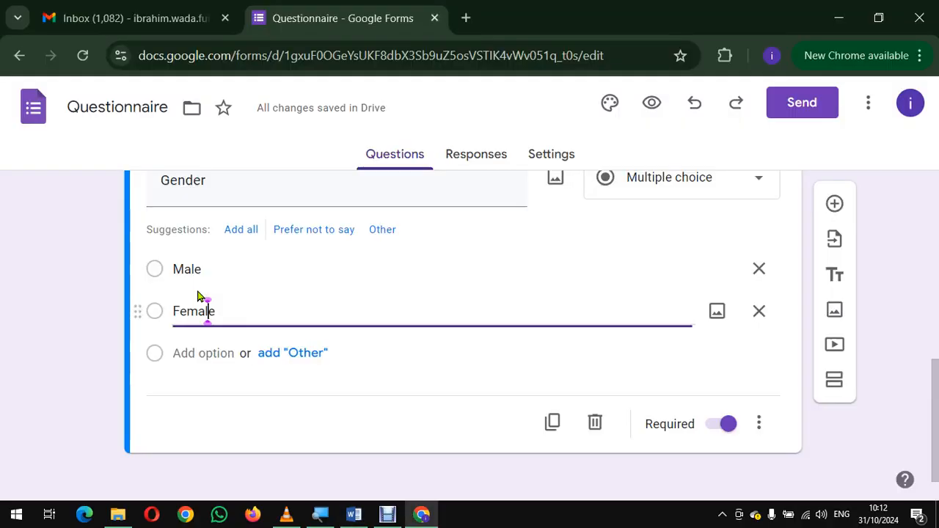
Add a short-answer question below Gender and title it "Department".
click(834, 203)
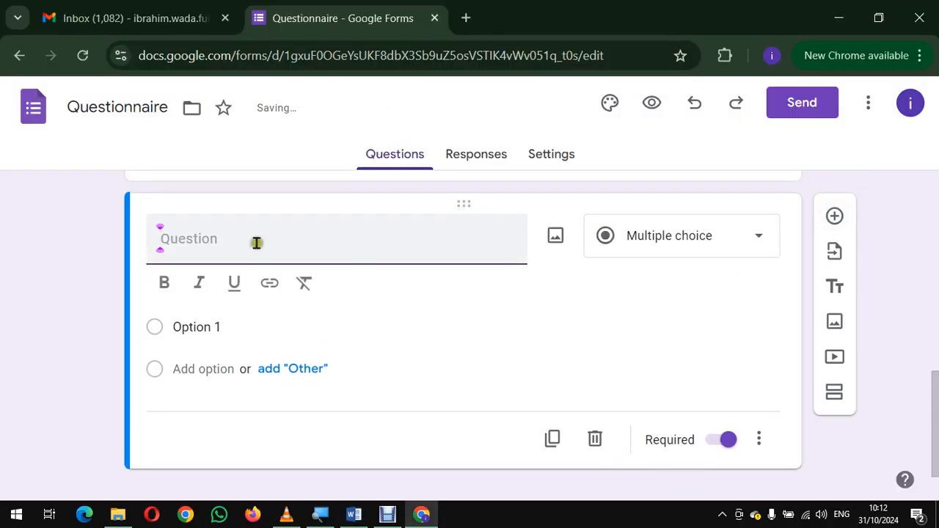
text(De)
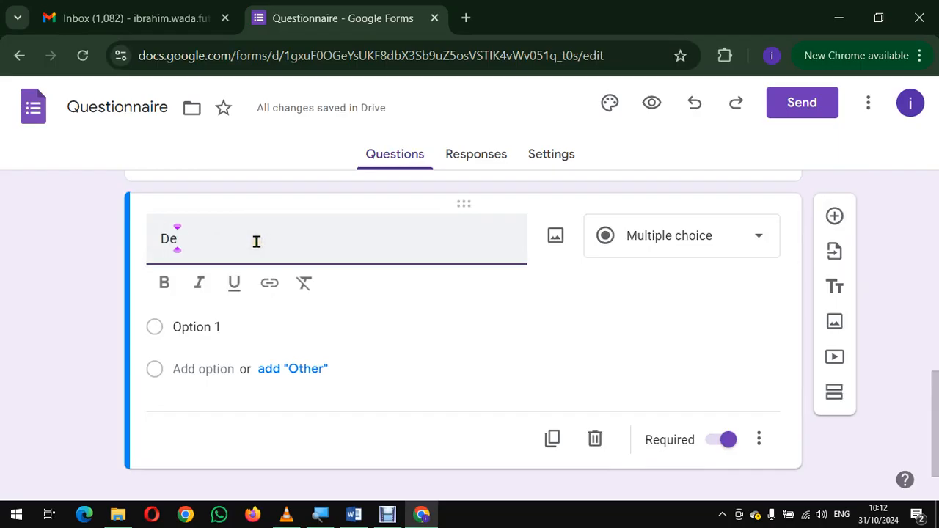
text(partment)
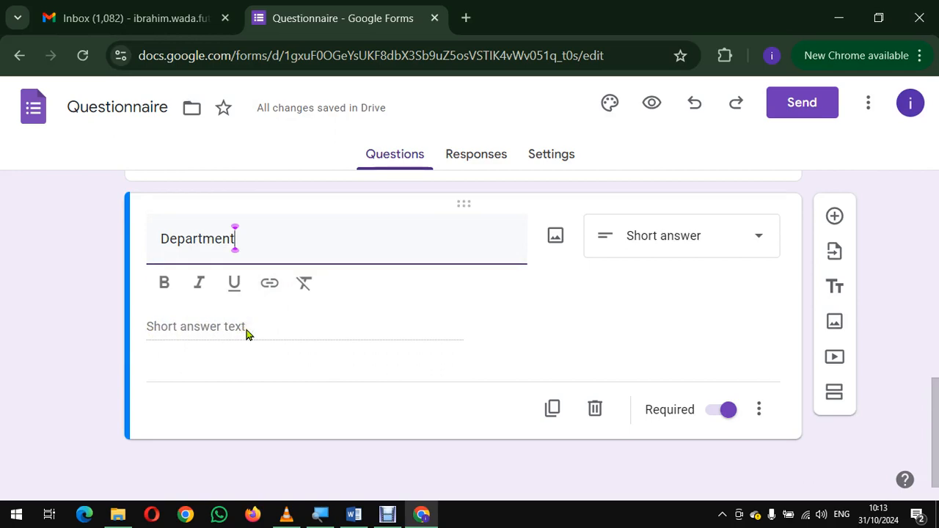
Switch to the Word questionnaire, check the Section A items from institution name to department, and return to the form in Chrome.
click(353, 513)
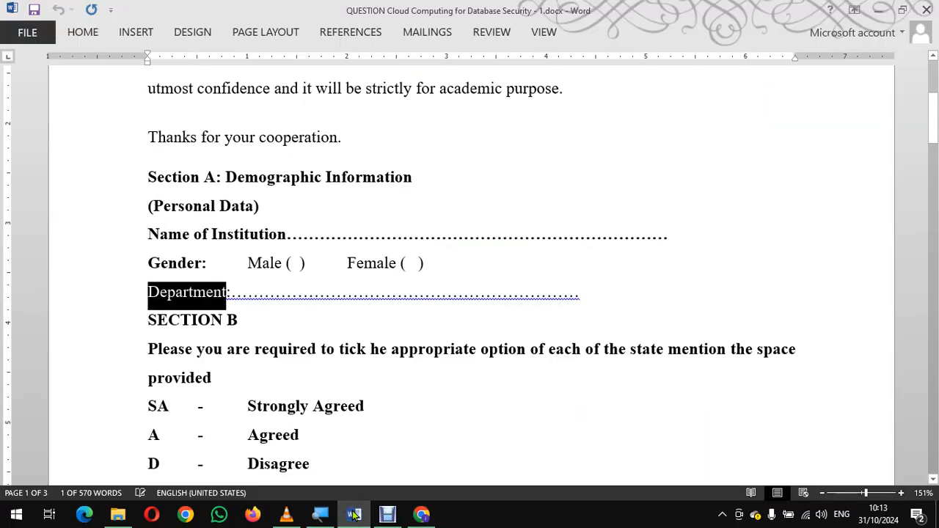
scroll(329, 323, up, 1)
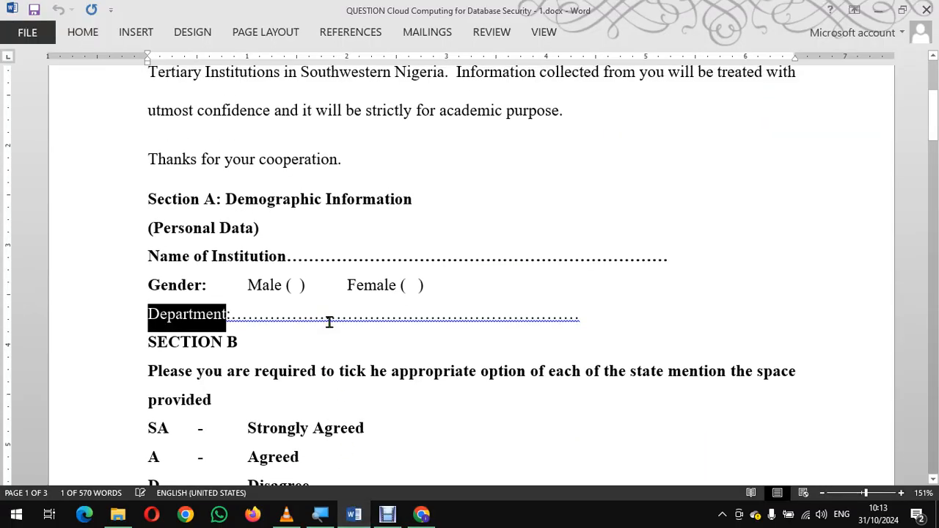
scroll(328, 323, up, 3)
scroll(329, 322, down, 2)
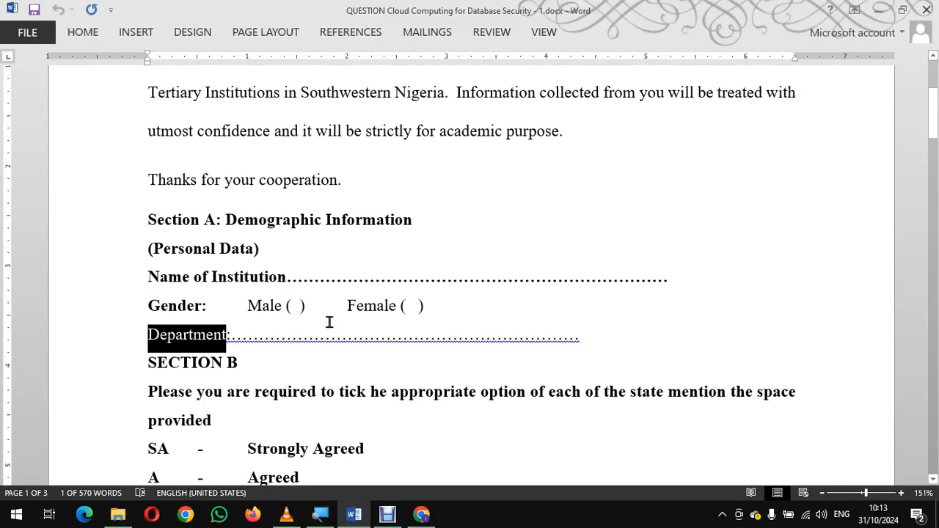
click(422, 514)
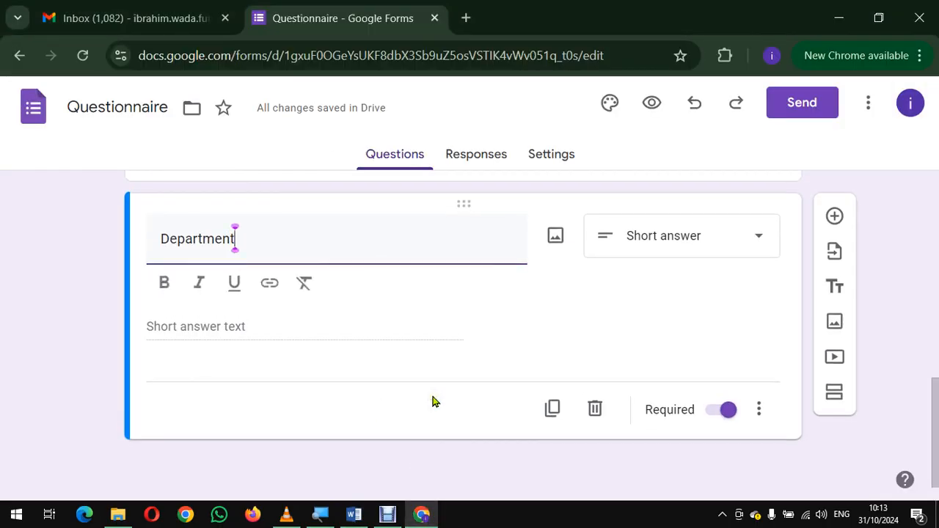
Examine the answer types available for the Department question, from Short answer through Rating and beyond, and close the list.
click(762, 237)
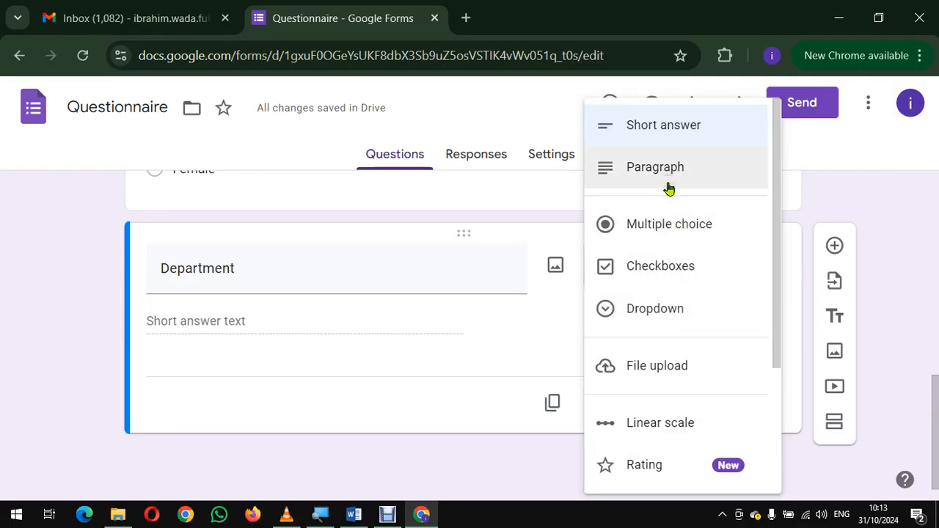
scroll(677, 296, down, 3)
scroll(677, 295, up, 3)
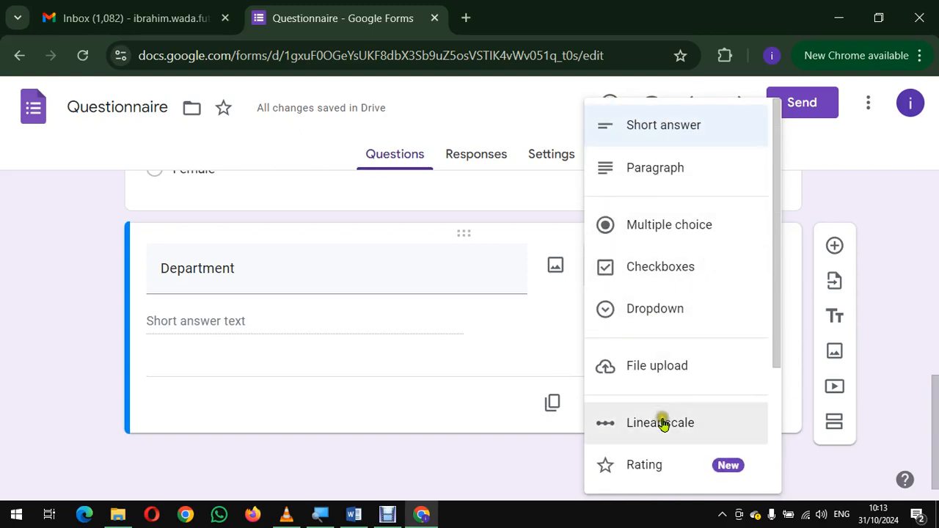
scroll(682, 408, down, 3)
scroll(683, 411, up, 3)
scroll(683, 411, down, 3)
scroll(683, 412, up, 3)
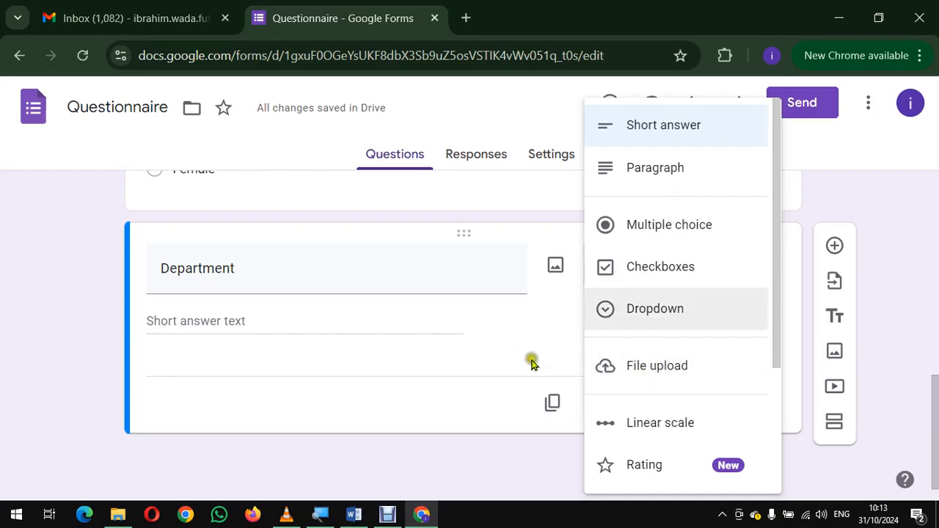
click(468, 367)
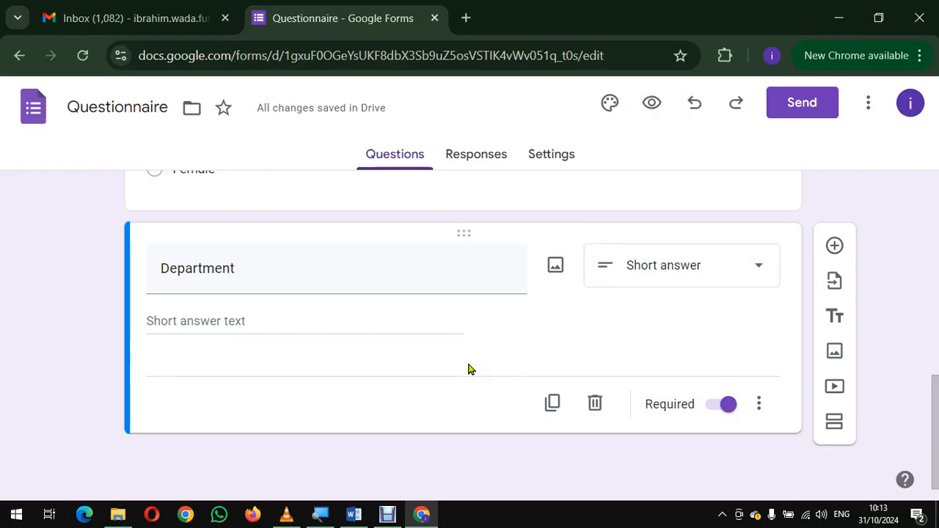
Review the form's Section A from its heading through the institution name, Gender and Department questions.
scroll(471, 369, up, 9)
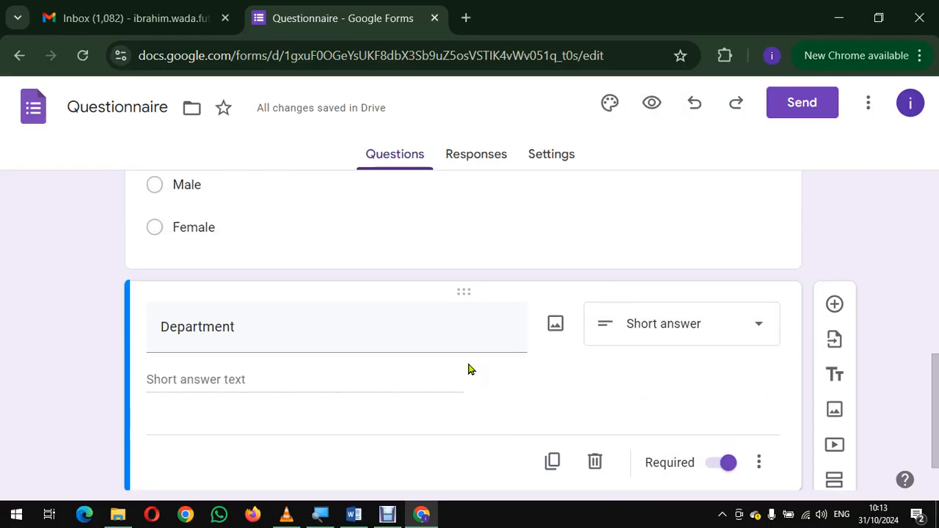
scroll(470, 369, down, 3)
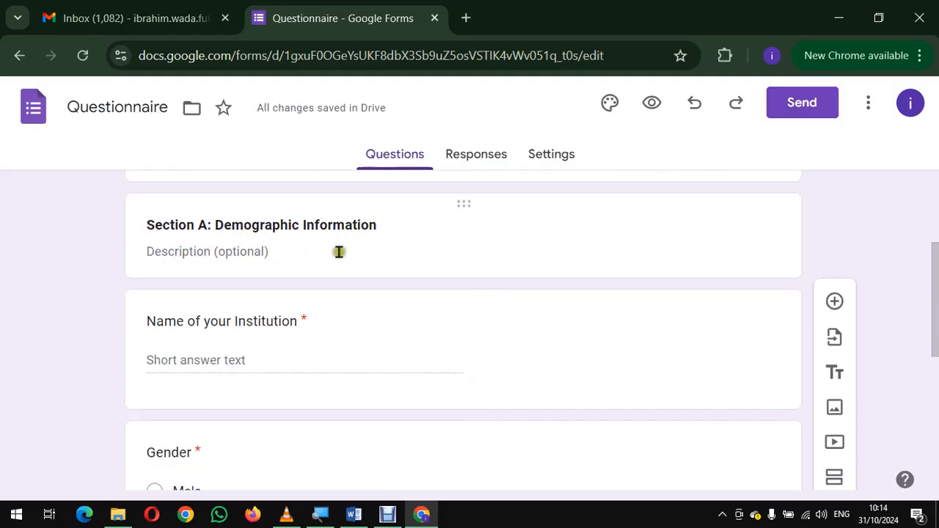
scroll(334, 293, down, 1)
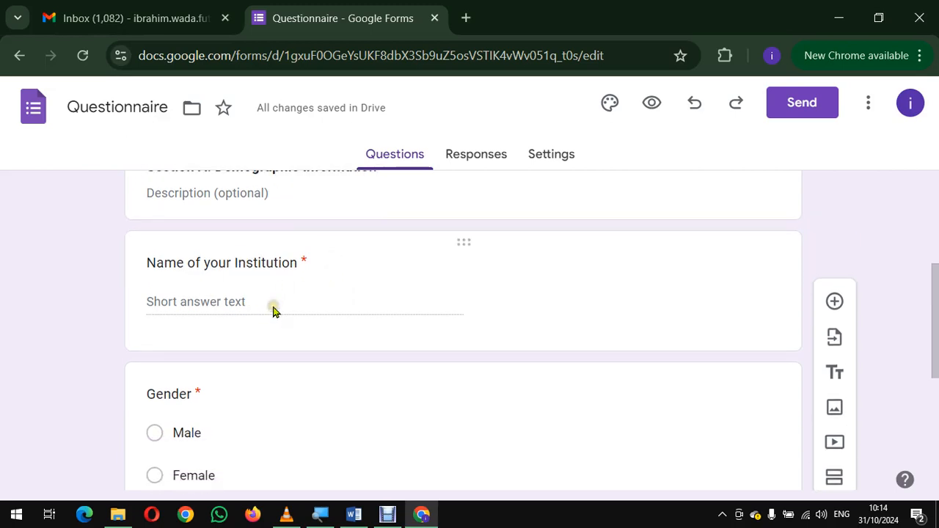
scroll(278, 308, down, 1)
scroll(277, 308, down, 1)
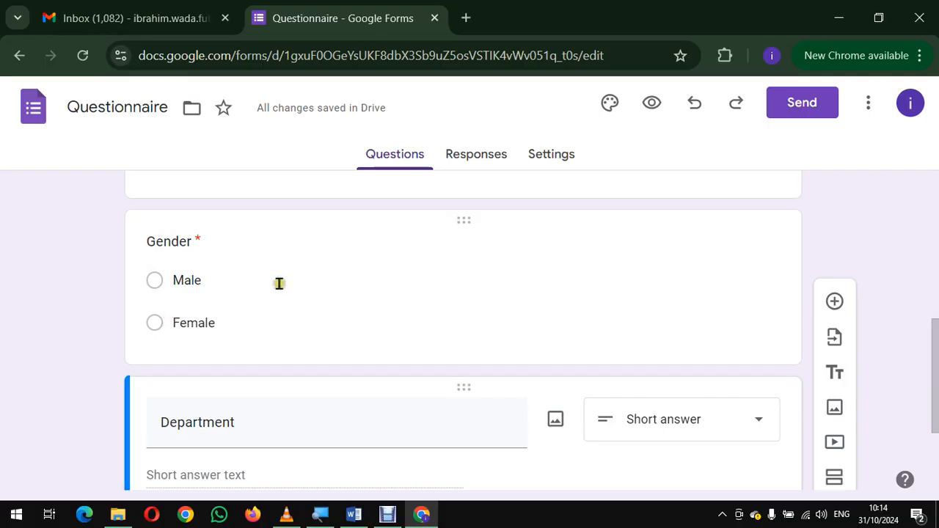
scroll(279, 283, down, 2)
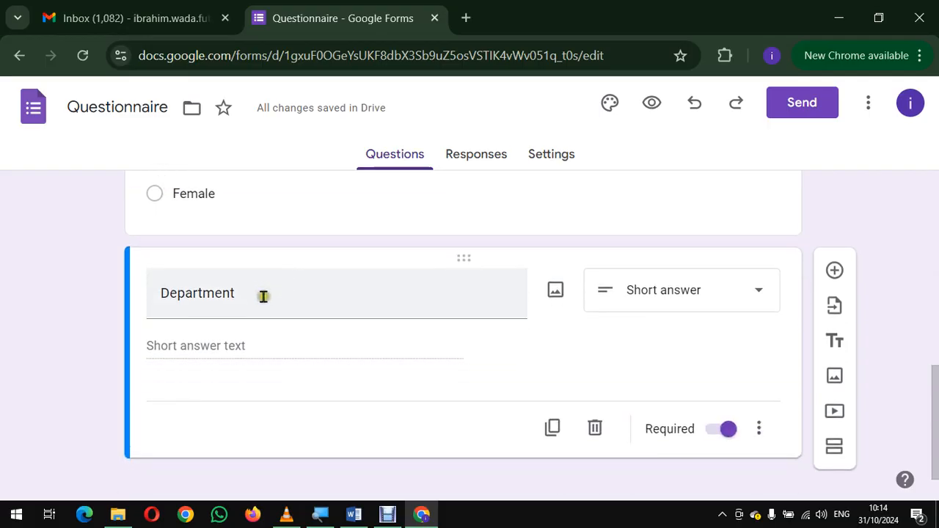